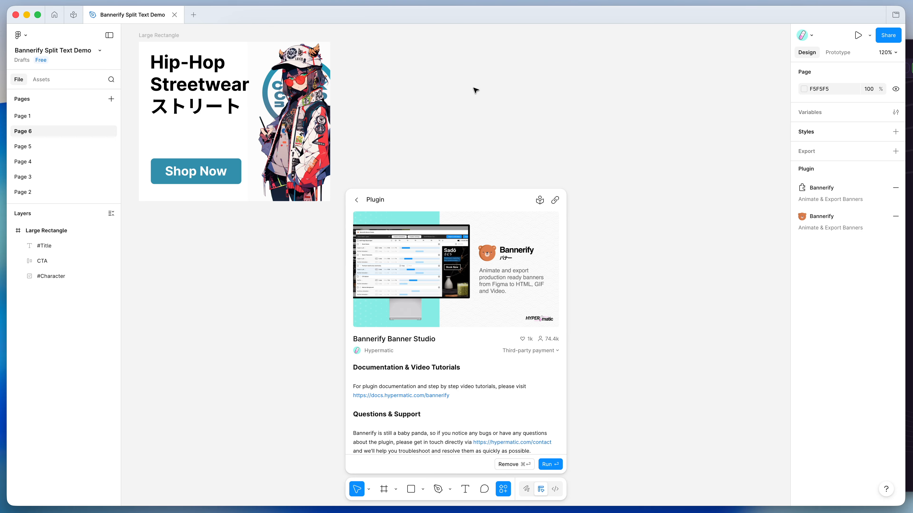
# Run the Bannerify Banner Studio plugin and place its window clear of the Large Rectangle banner
pyautogui.click(441, 95)
pyautogui.rightClick(440, 95)
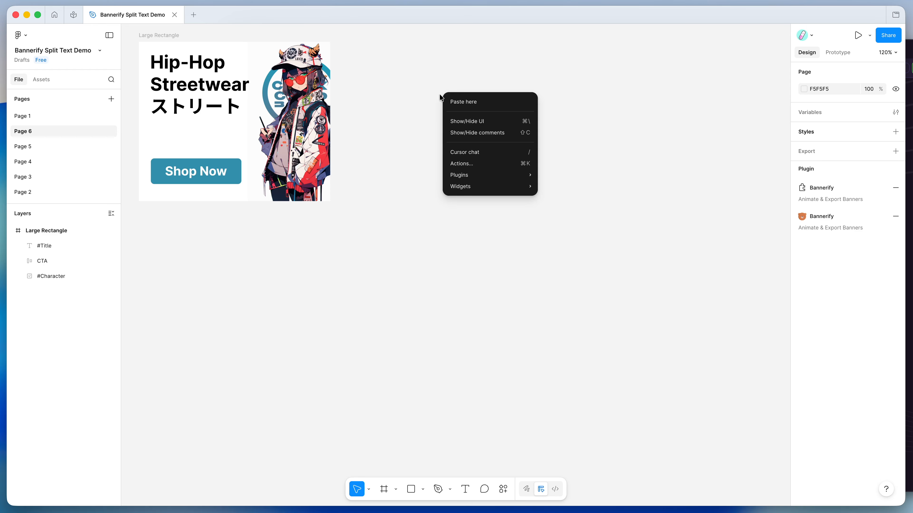
pyautogui.moveTo(479, 179)
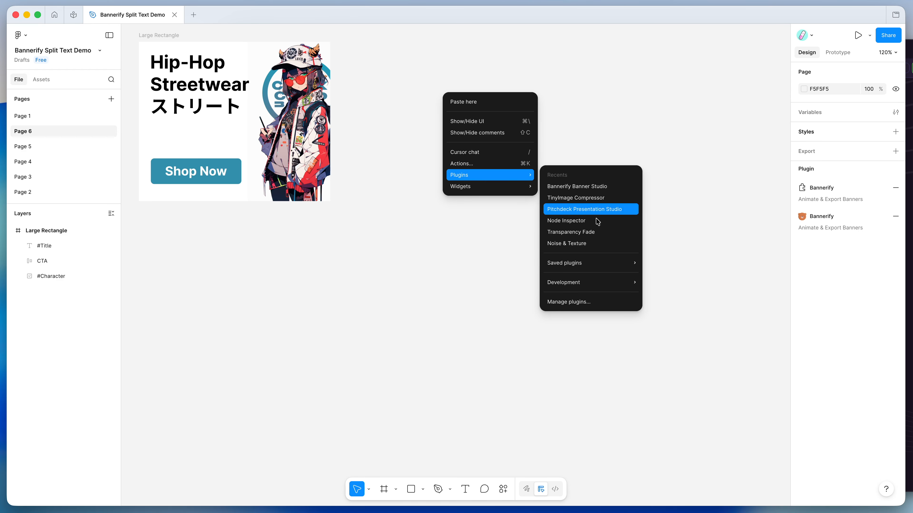
pyautogui.moveTo(597, 270)
pyautogui.click(663, 264)
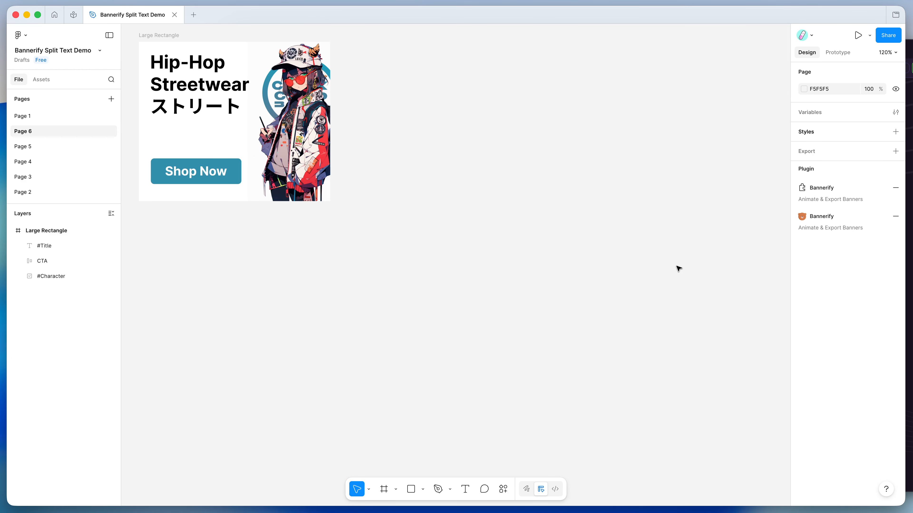
pyautogui.moveTo(611, 106); pyautogui.dragTo(691, 176)
pyautogui.scroll(1, 596, 132)
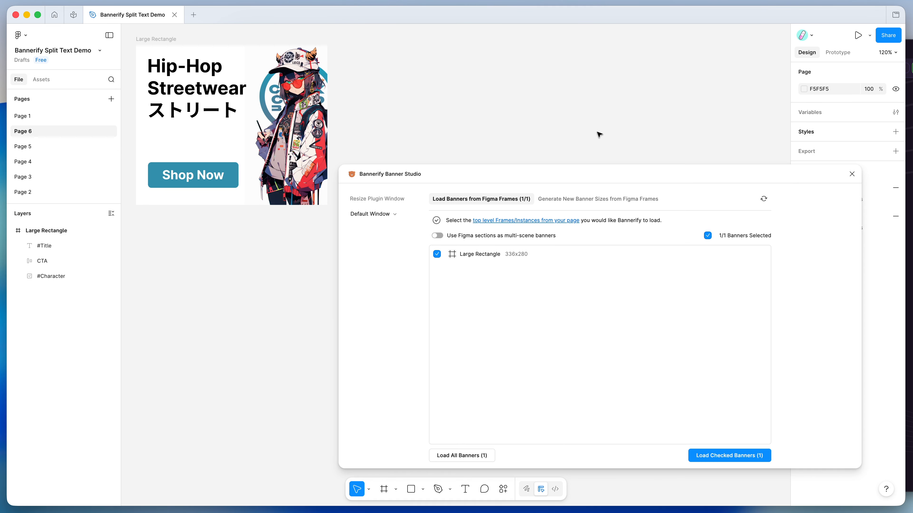
pyautogui.hscroll(1, 570, 128)
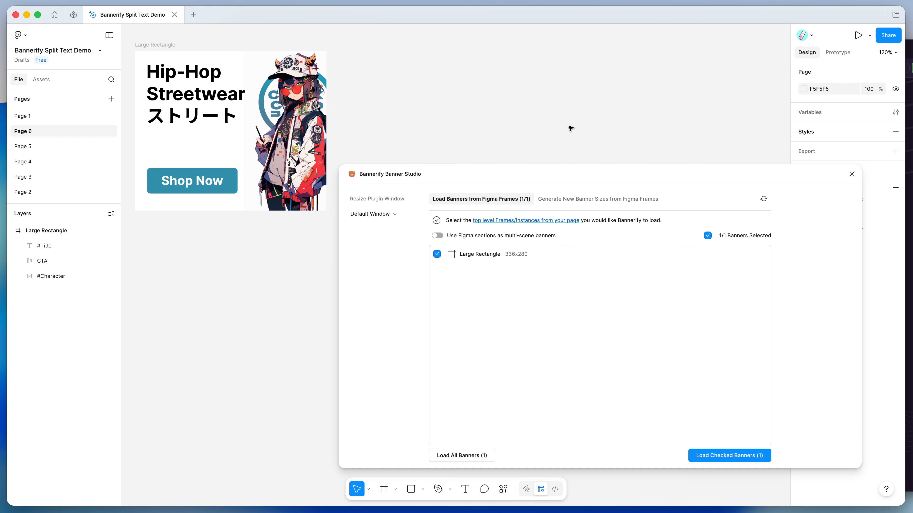
# Load the checked Large Rectangle banner frame into Bannerify
pyautogui.click(165, 44)
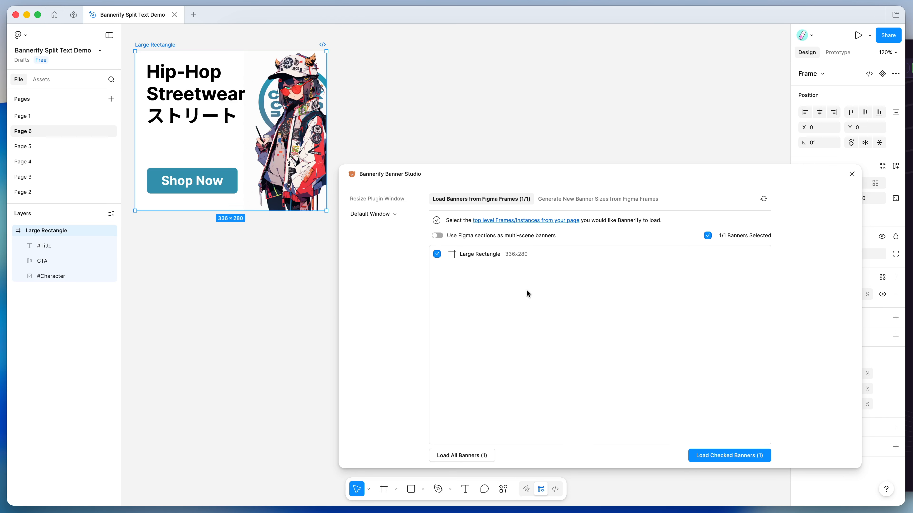
pyautogui.click(427, 111)
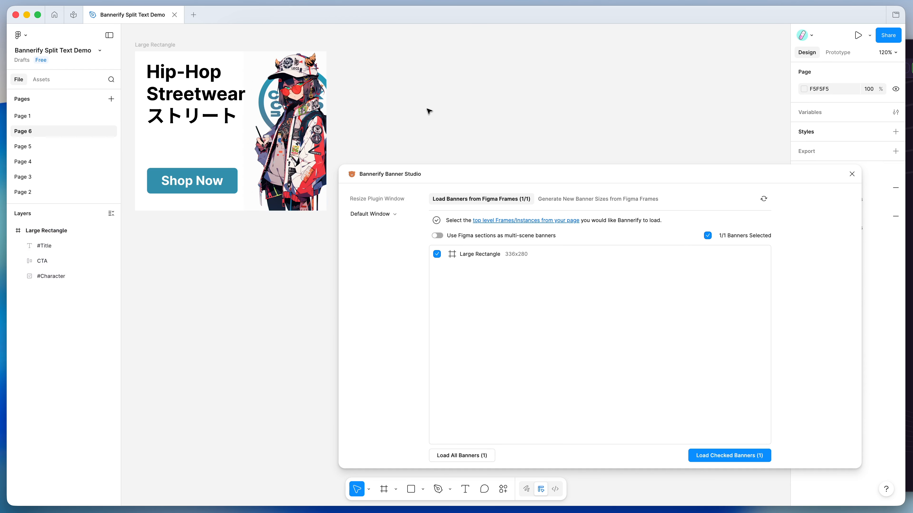
pyautogui.click(161, 45)
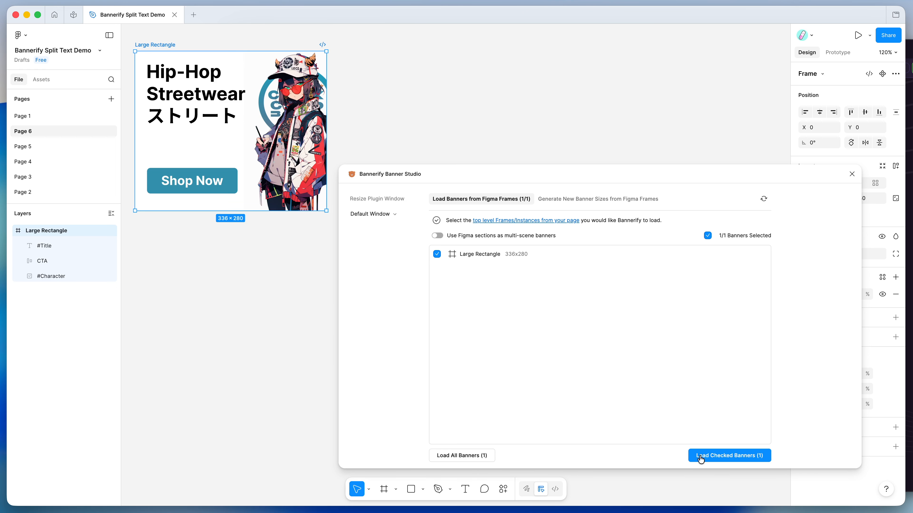
pyautogui.click(715, 460)
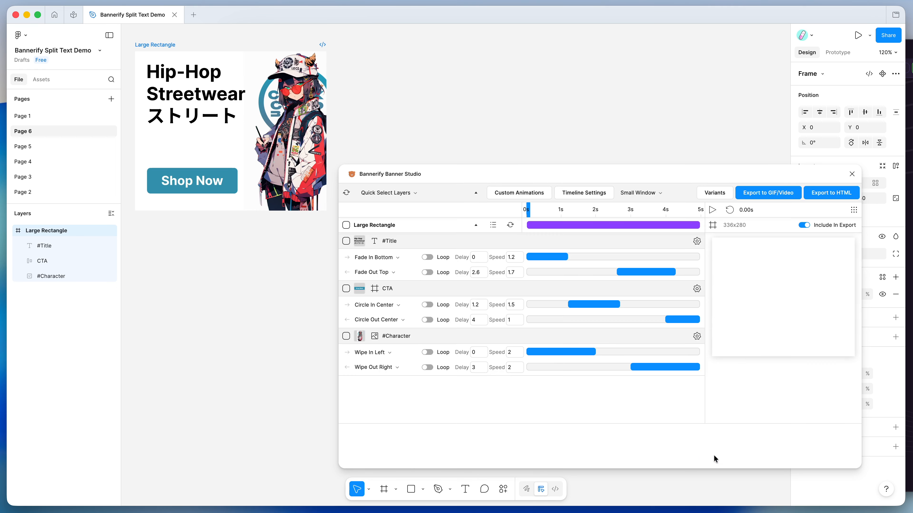
# Preview the banner's existing animations by scrubbing the timeline and replaying it from the start
pyautogui.moveTo(527, 210); pyautogui.dragTo(589, 210)
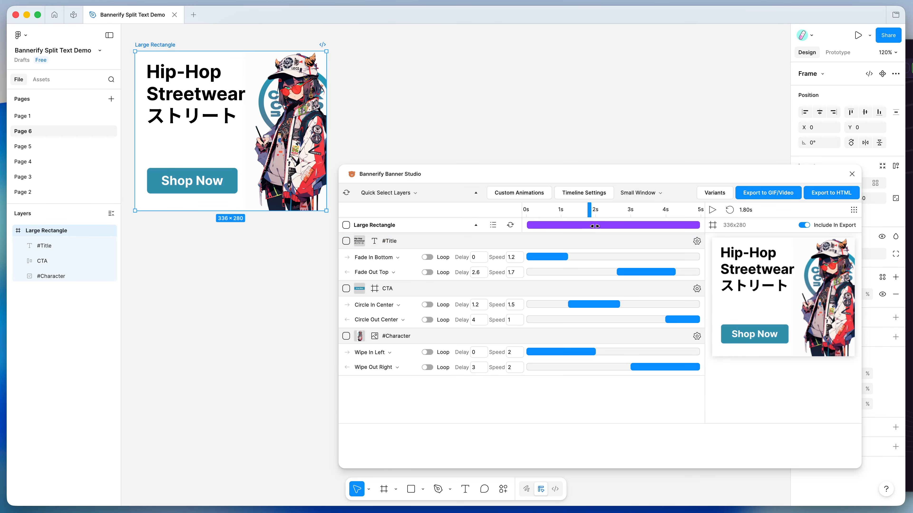
pyautogui.moveTo(590, 209)
pyautogui.mouseDown()
pyautogui.moveTo(544, 209)
pyautogui.moveTo(635, 208)
pyautogui.moveTo(581, 209)
pyautogui.moveTo(591, 210)
pyautogui.mouseUp()
pyautogui.click(591, 276)
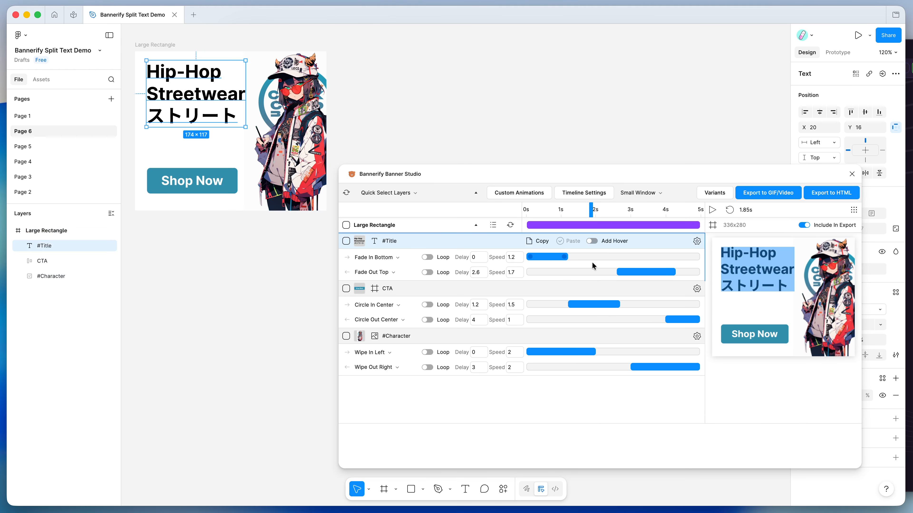
pyautogui.click(730, 210)
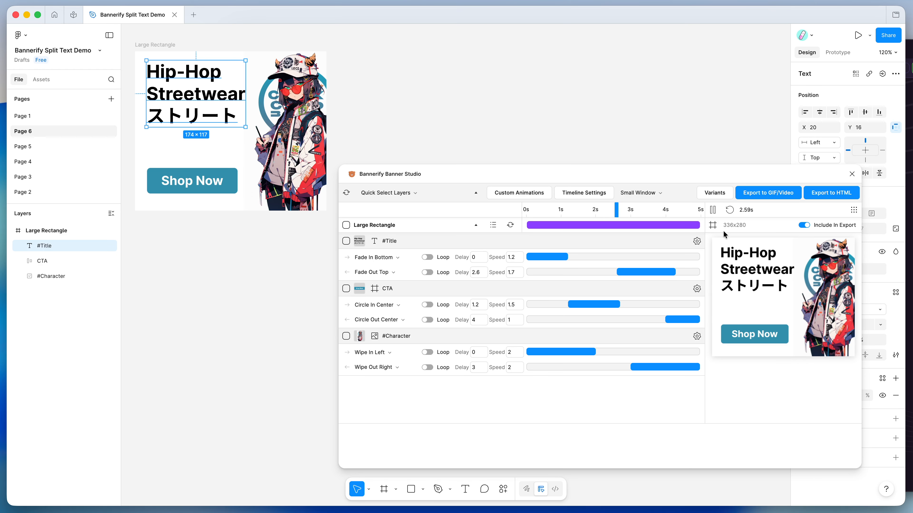
pyautogui.click(713, 209)
pyautogui.moveTo(630, 210); pyautogui.dragTo(587, 205)
# Set the #Title layer's entry animation to Split Chars Type Up and replay the banner to check it
pyautogui.moveTo(575, 259)
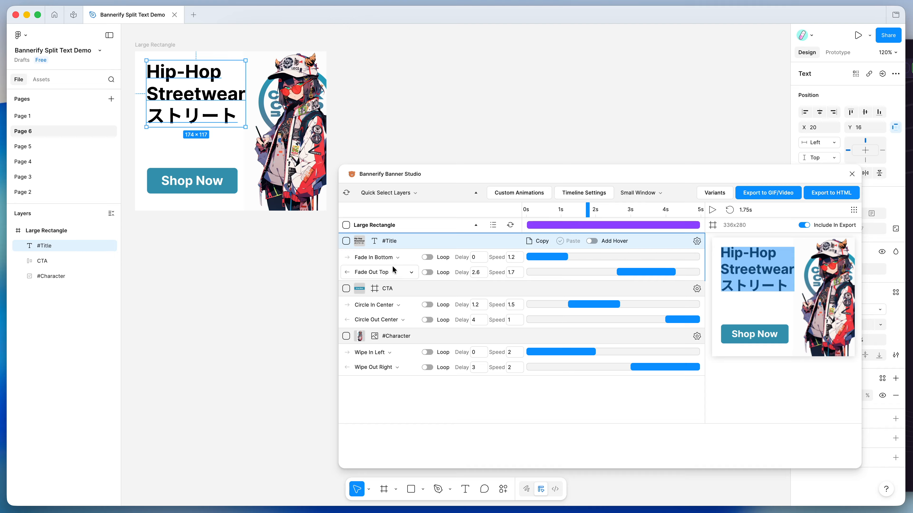
pyautogui.click(405, 257)
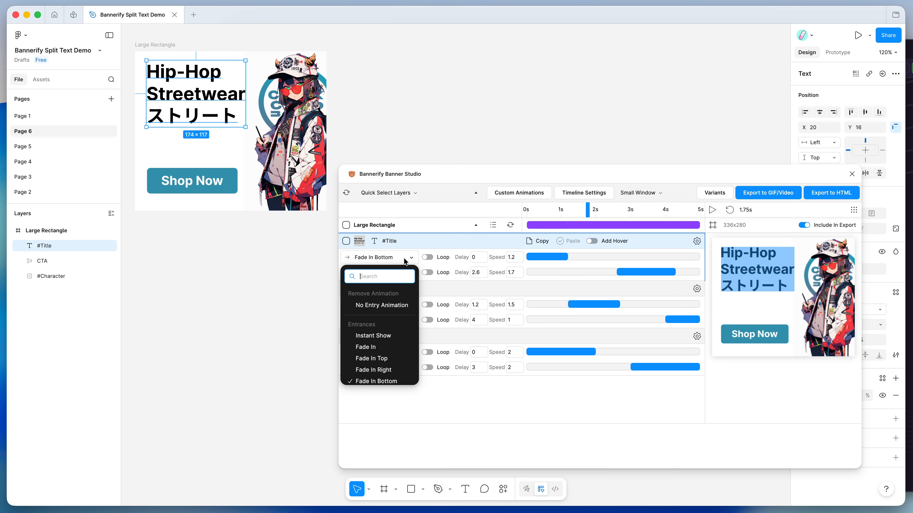
pyautogui.scroll(-15, 384, 328)
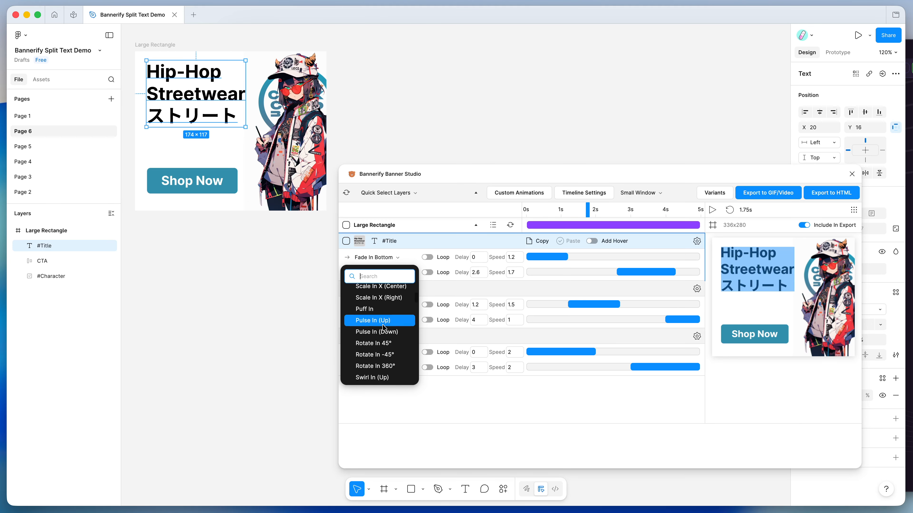
pyautogui.scroll(-3, 384, 327)
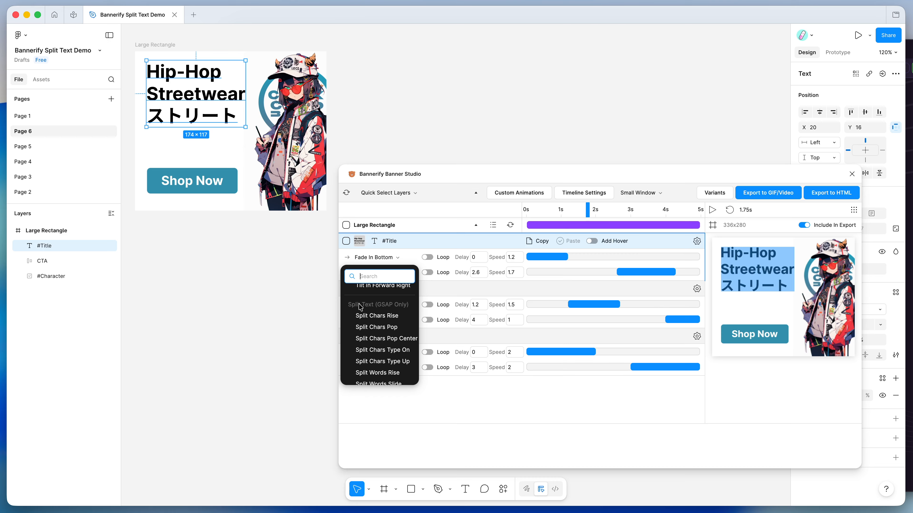
pyautogui.scroll(-1, 376, 306)
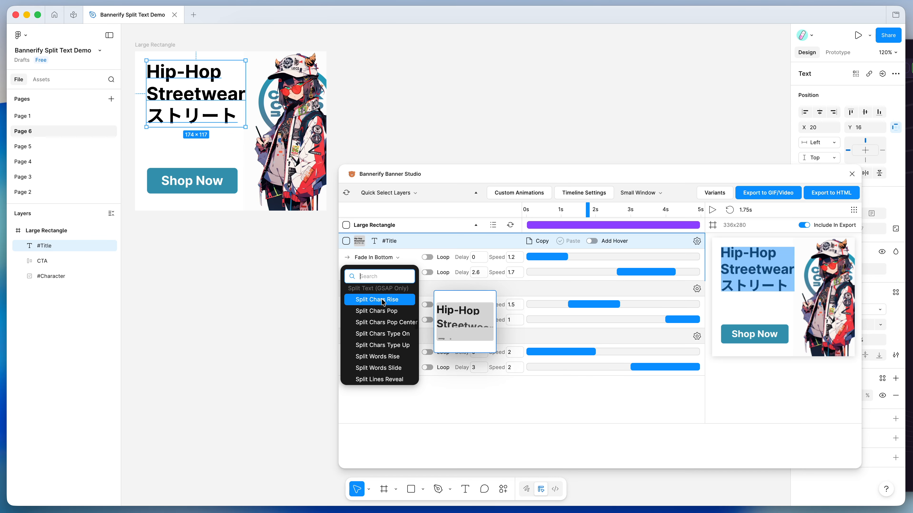
pyautogui.moveTo(385, 311)
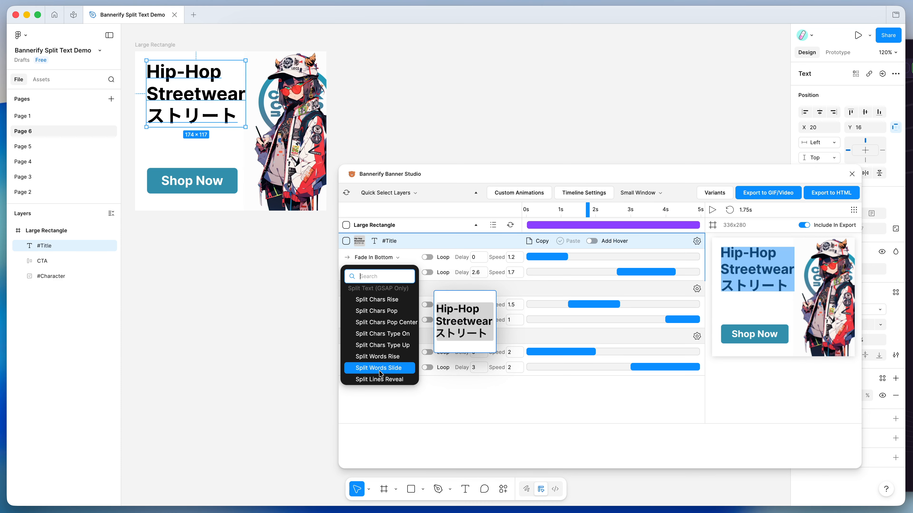
pyautogui.scroll(-2, 380, 356)
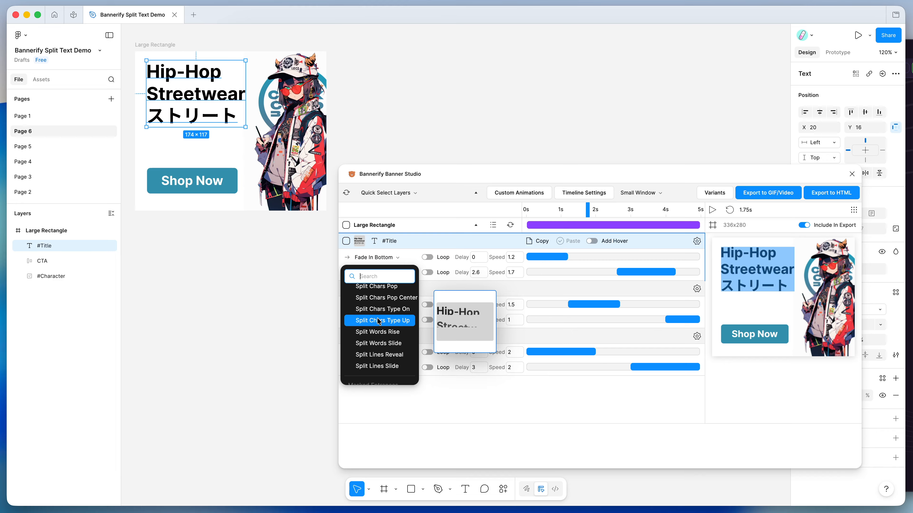
pyautogui.scroll(3, 379, 323)
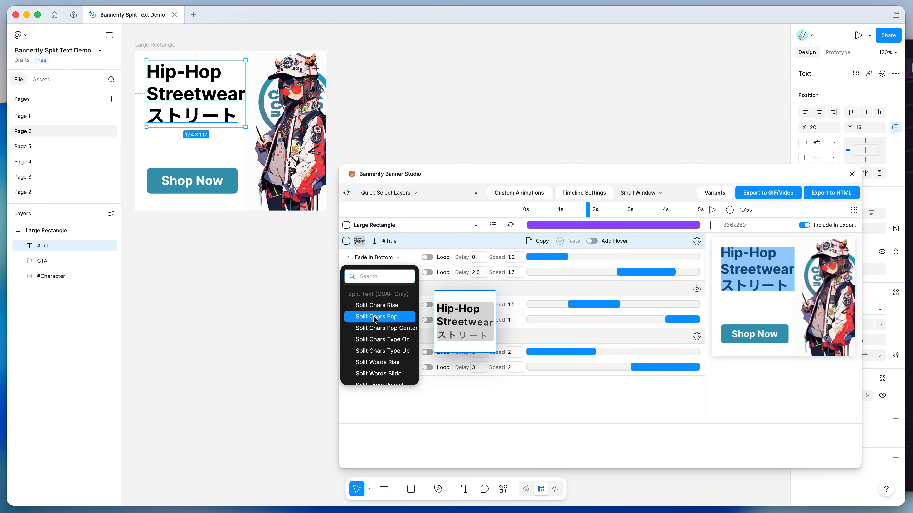
pyautogui.scroll(-1, 375, 322)
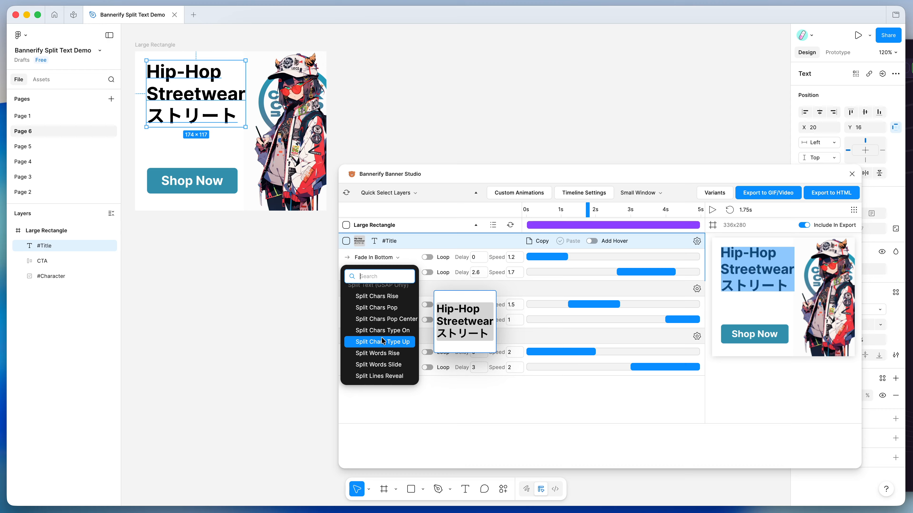
pyautogui.click(375, 343)
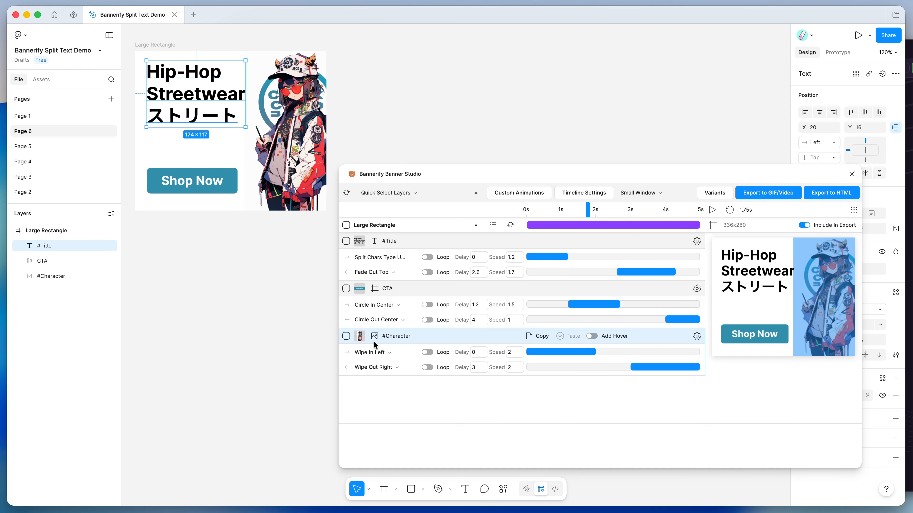
pyautogui.click(730, 211)
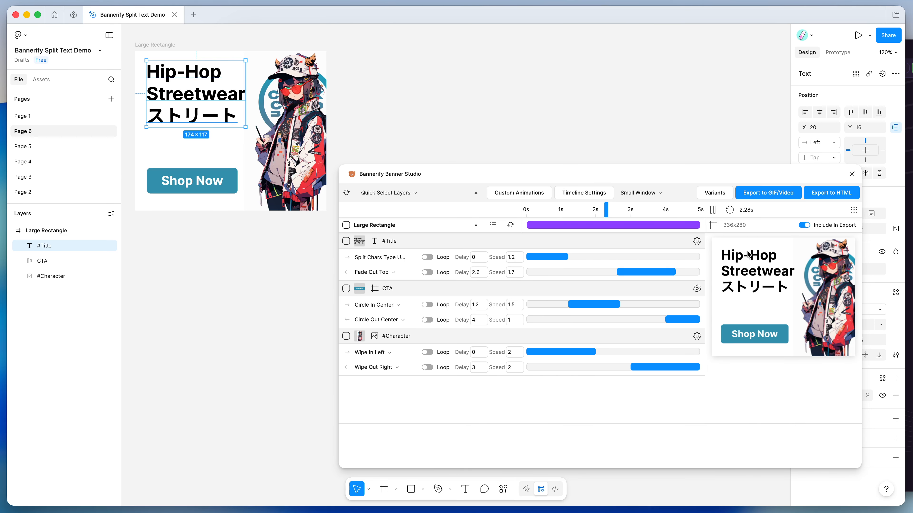
pyautogui.moveTo(659, 211); pyautogui.dragTo(611, 210)
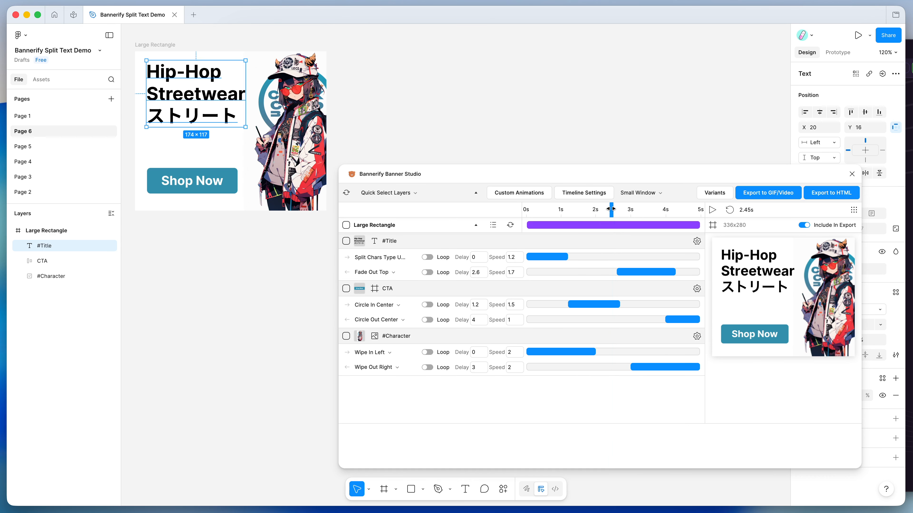
# Set the #Title layer's exit animation to Split Chars Shrink
pyautogui.click(390, 273)
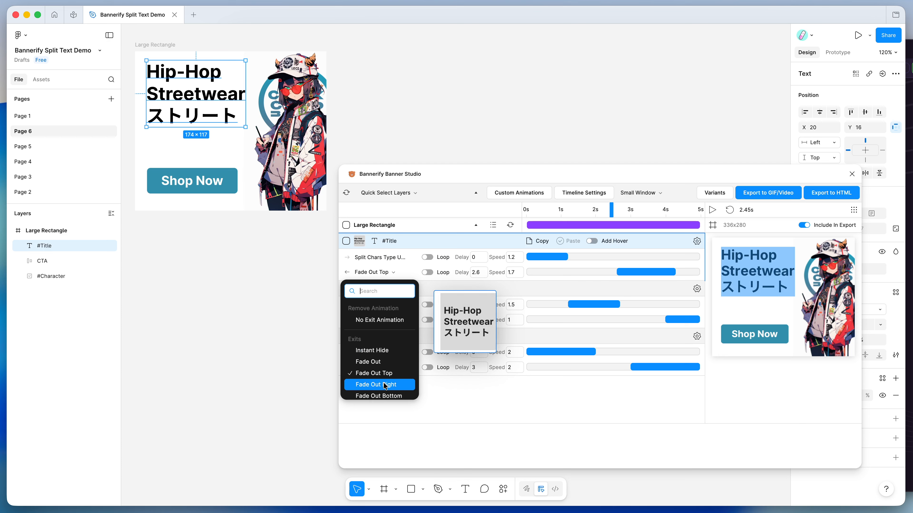
pyautogui.scroll(-10, 385, 385)
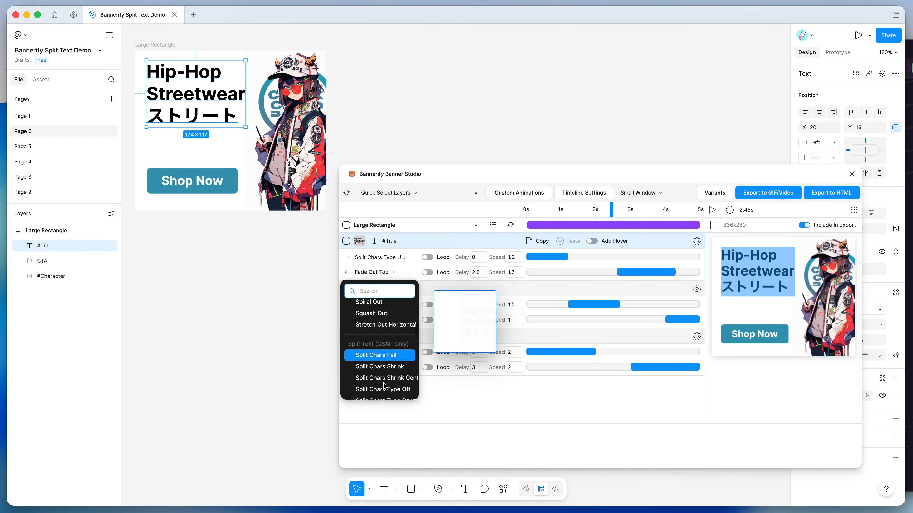
pyautogui.scroll(1, 385, 386)
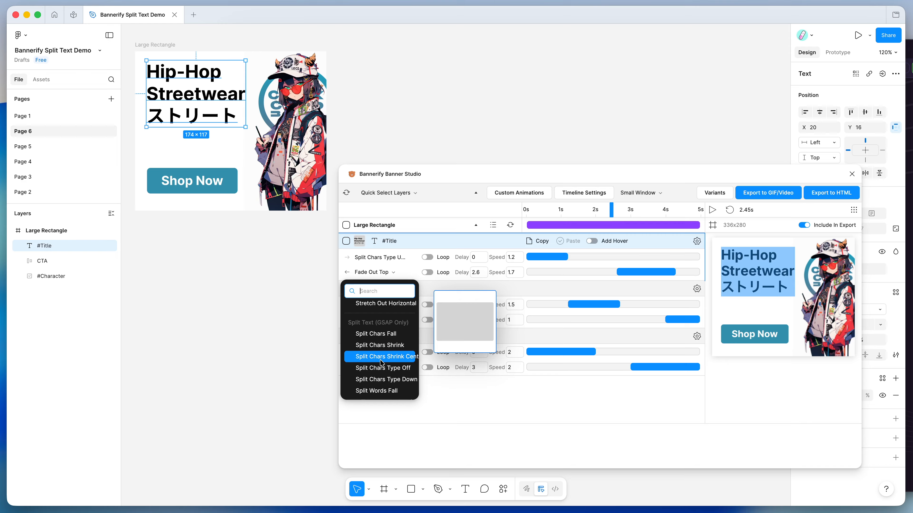
pyautogui.click(380, 345)
# Preview the title's exit by scrubbing the timeline to just before it and playing the banner several times
pyautogui.moveTo(611, 206); pyautogui.dragTo(601, 206)
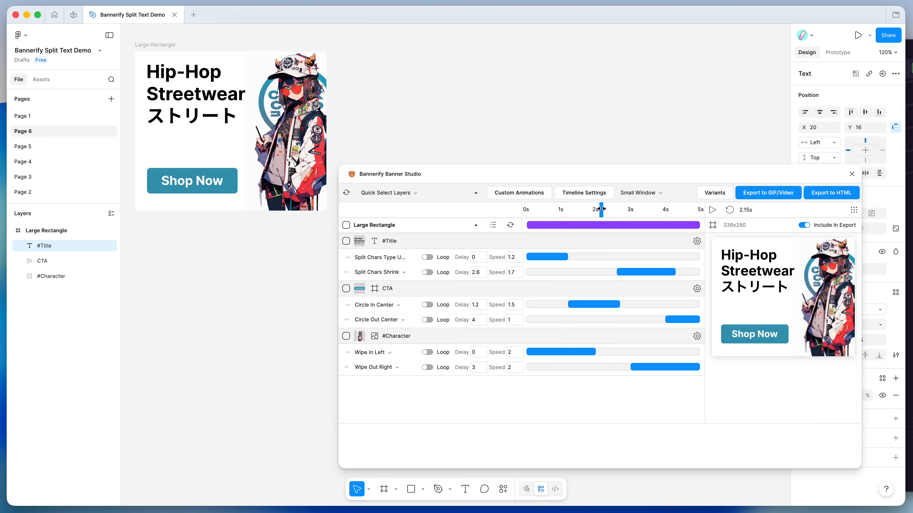
pyautogui.click(712, 209)
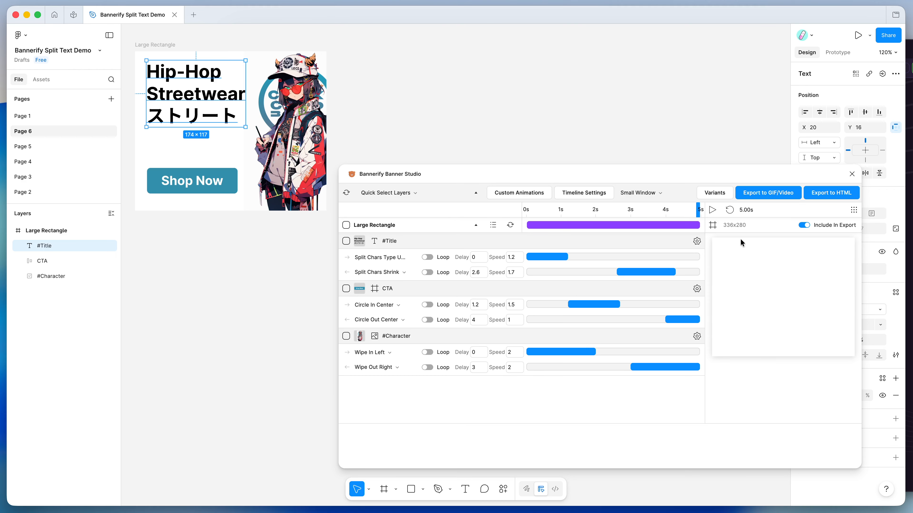
pyautogui.moveTo(692, 211); pyautogui.dragTo(658, 211)
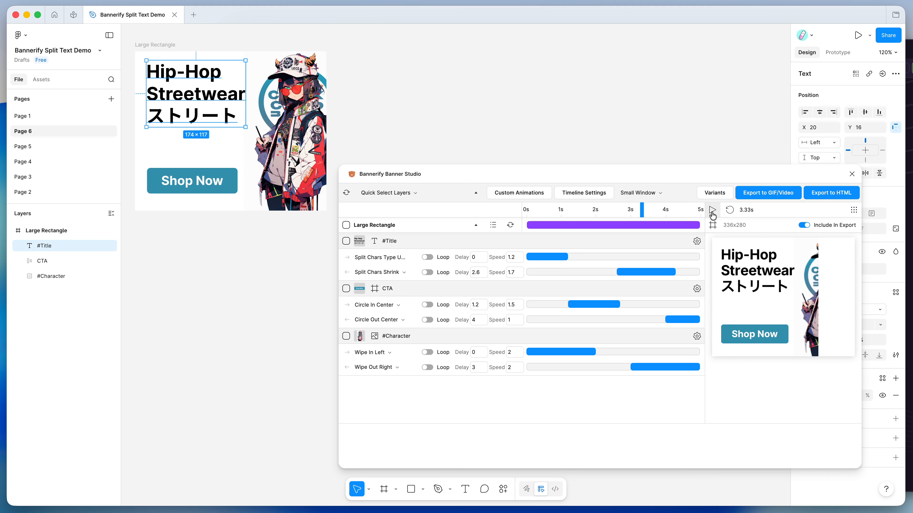
pyautogui.click(726, 212)
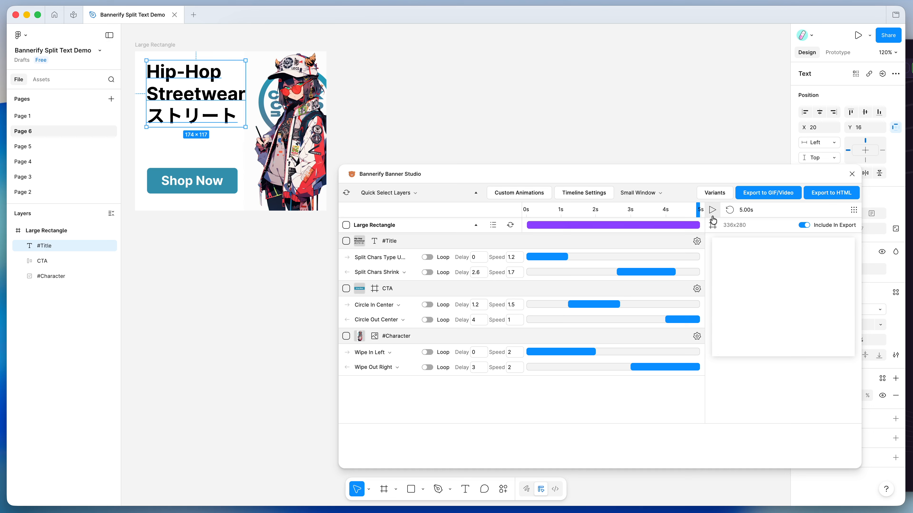
pyautogui.moveTo(602, 208); pyautogui.dragTo(593, 208)
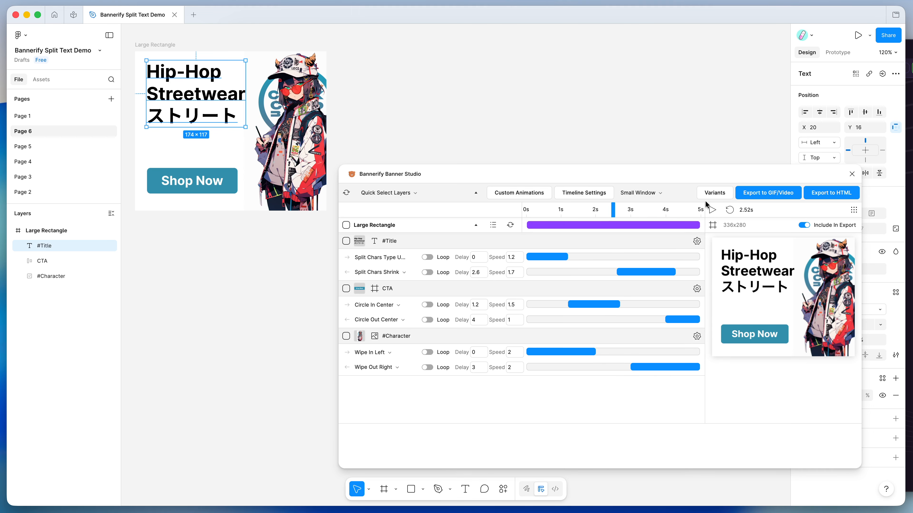
pyautogui.click(713, 212)
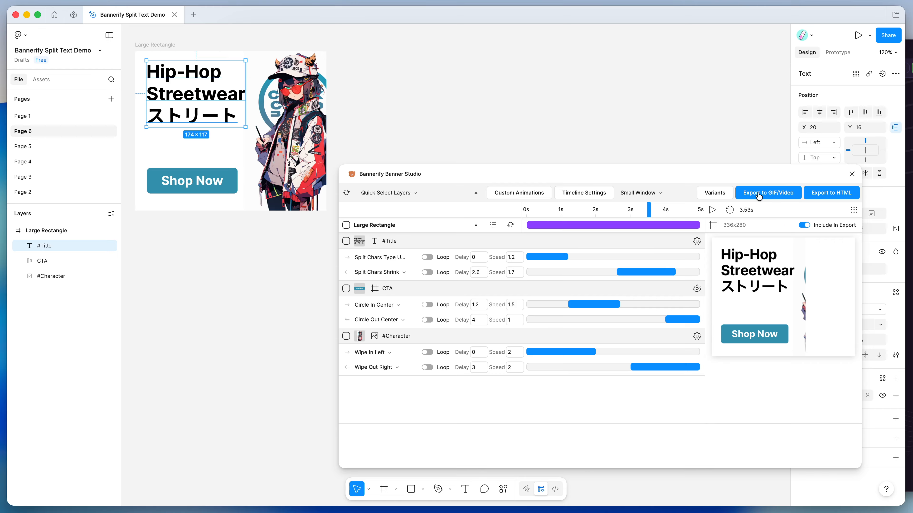
# Export the banner as an MP4 Video at 24 FPS (Smooth) and save the zip file to the computer
pyautogui.click(764, 195)
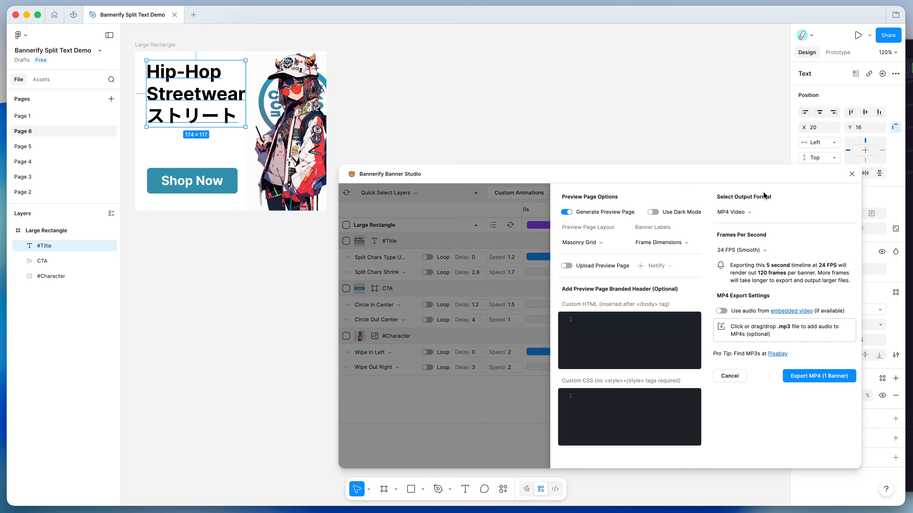
pyautogui.click(752, 212)
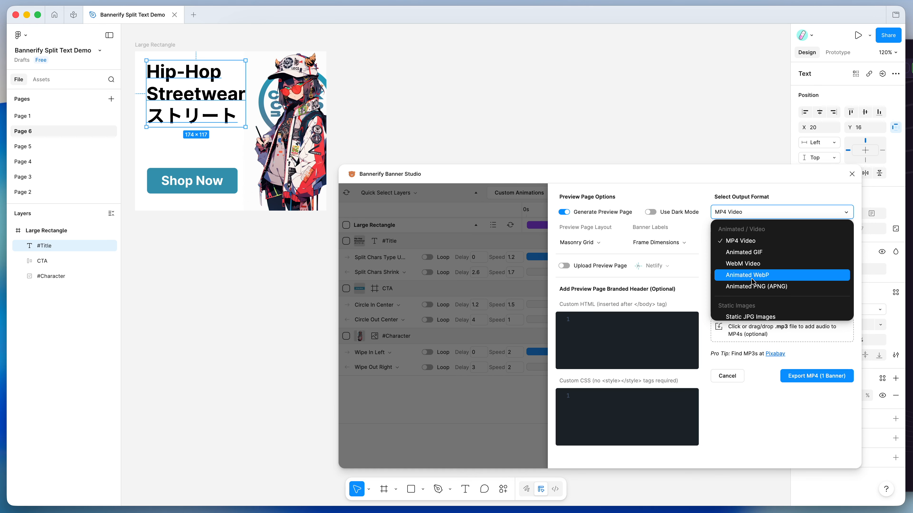
pyautogui.click(752, 241)
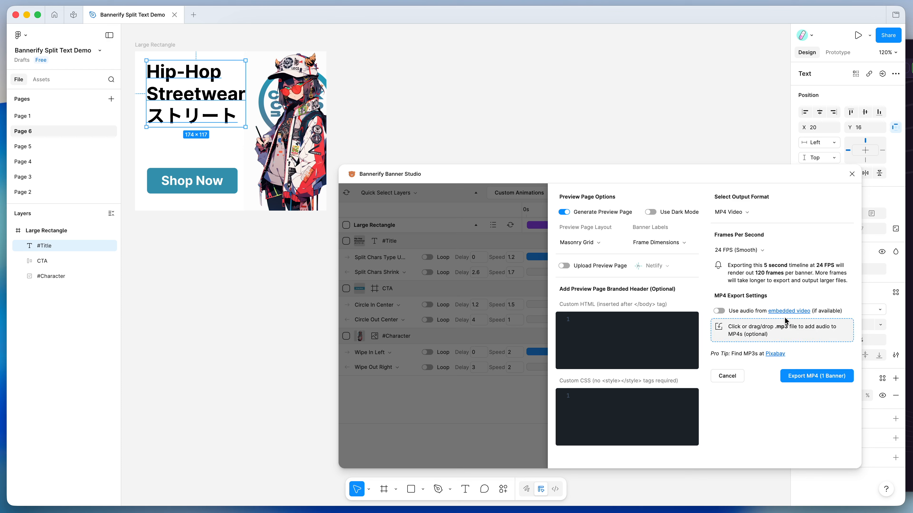
pyautogui.click(796, 381)
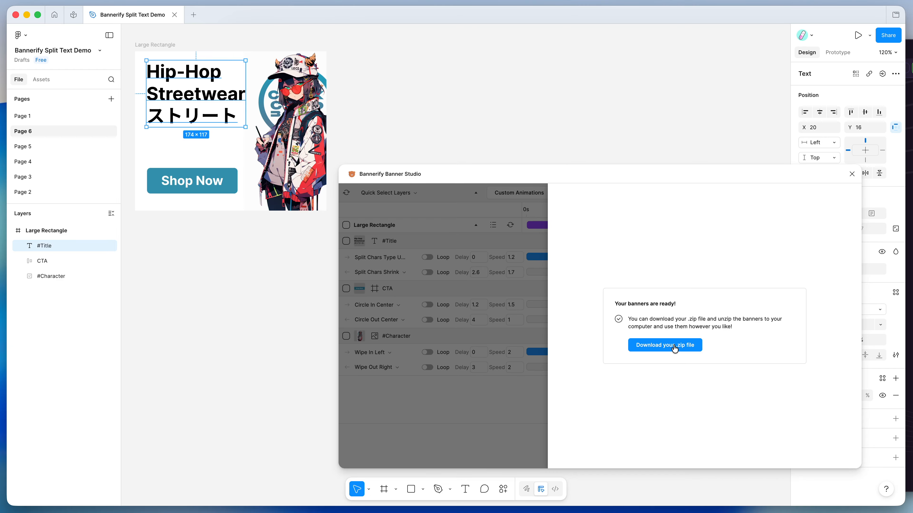
pyautogui.click(646, 350)
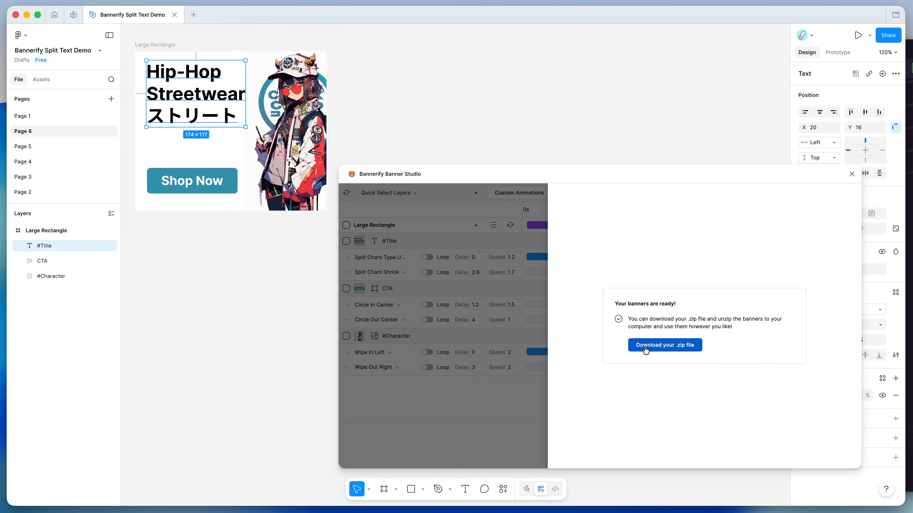
pyautogui.click(639, 347)
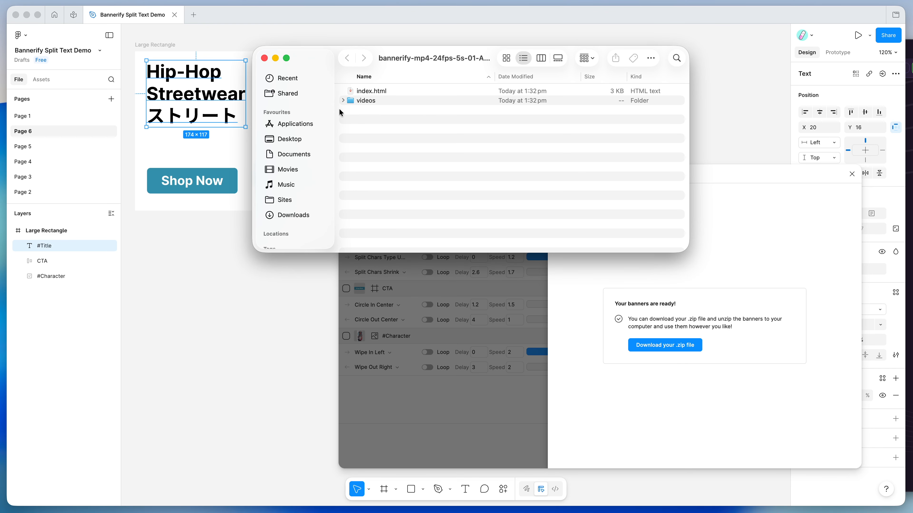
# Preview the exported 336x280_Large Rectangle.mp4 from the videos folder, and close the preview
pyautogui.click(341, 100)
pyautogui.click(400, 110)
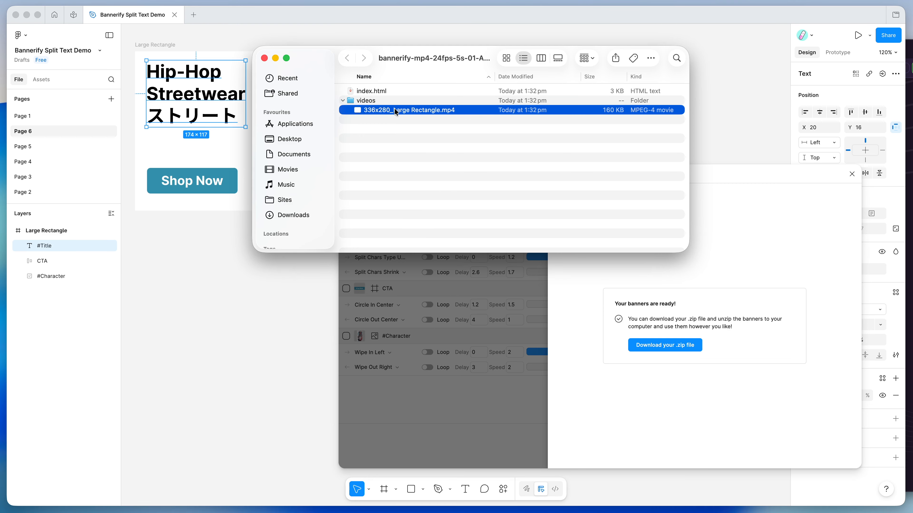
pyautogui.press('space')
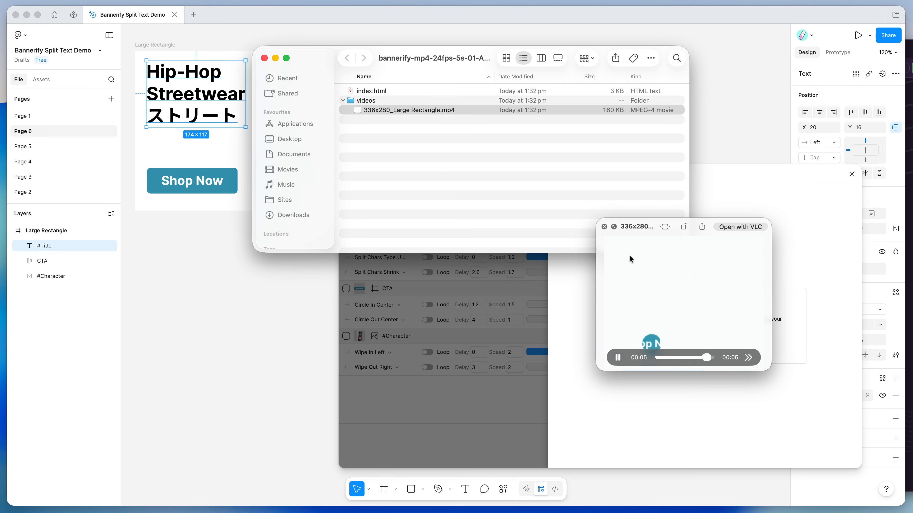
pyautogui.click(604, 227)
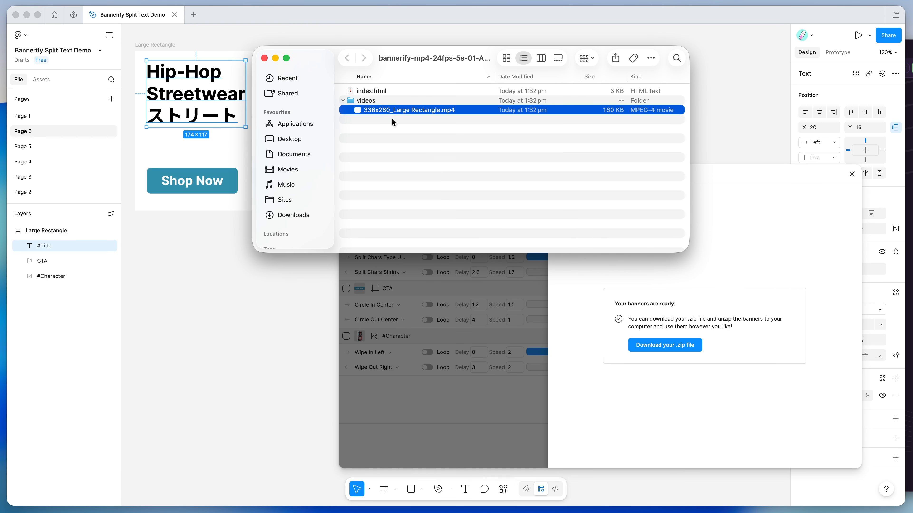
# View the MP4 export's index.html preview page in the browser, and return to the Bannerify timeline in Figma
pyautogui.doubleClick(376, 92)
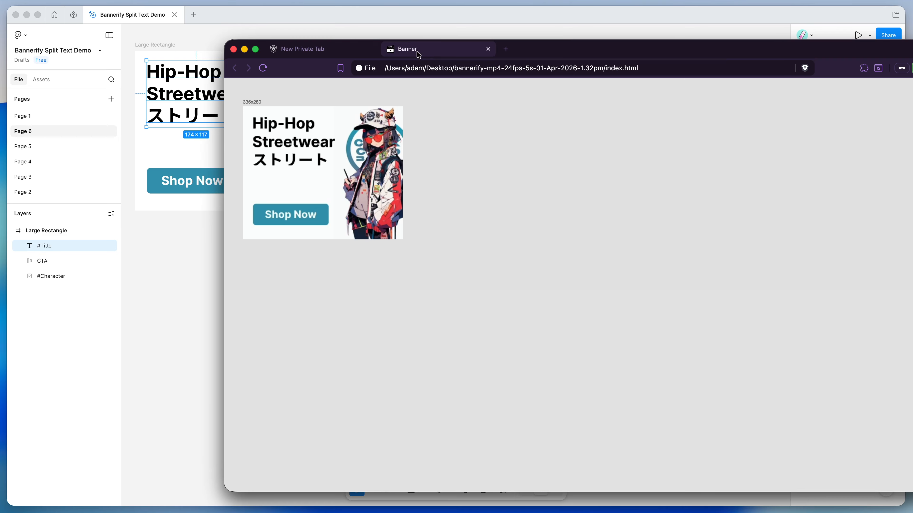
pyautogui.click(392, 27)
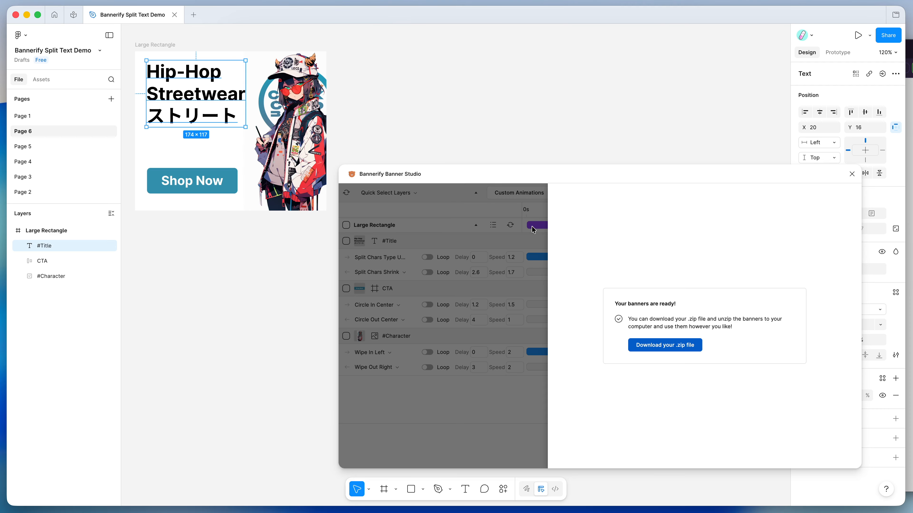
pyautogui.click(491, 211)
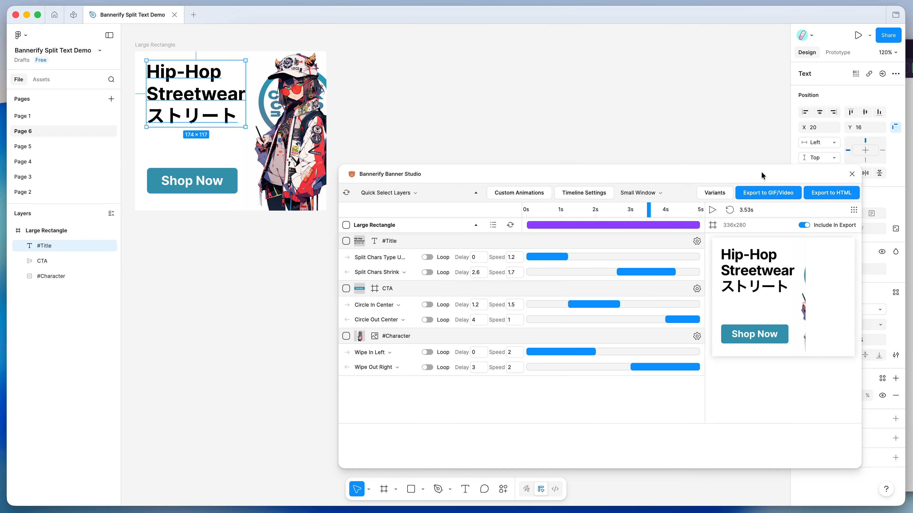
# Look over the HTML export settings and the Split Text (GSAP Only) entry animations offered for the #Title layer
pyautogui.click(827, 195)
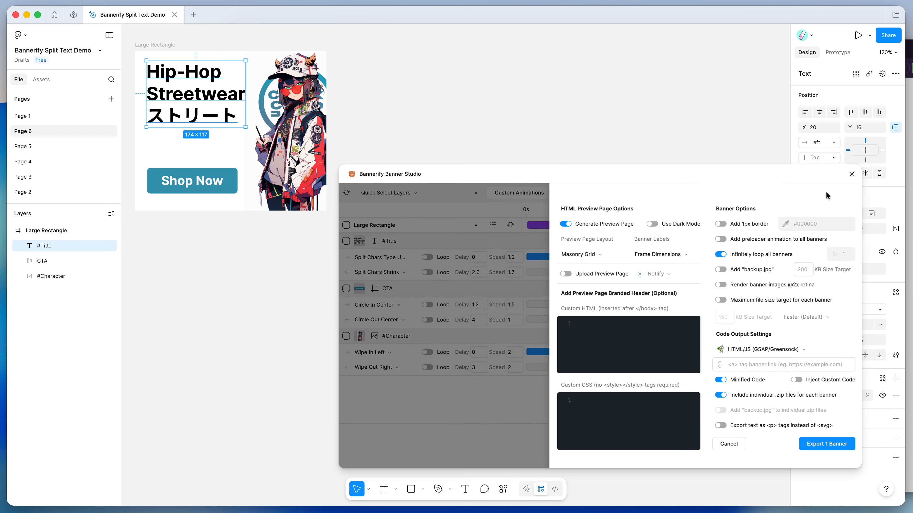
pyautogui.click(494, 298)
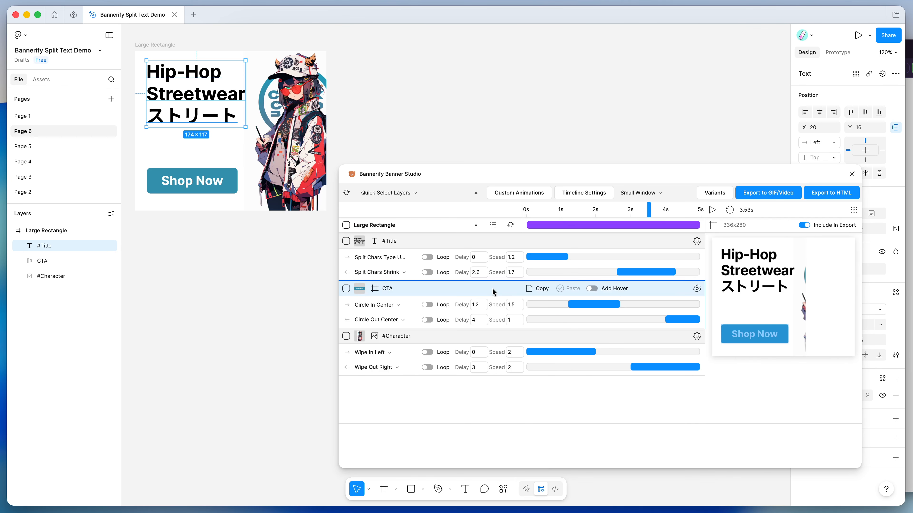
pyautogui.click(383, 259)
pyautogui.scroll(1, 387, 291)
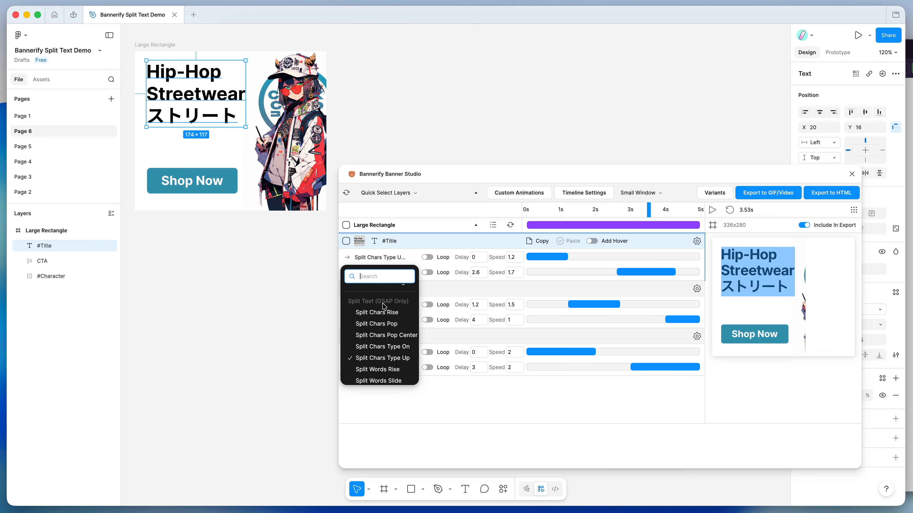
pyautogui.click(723, 377)
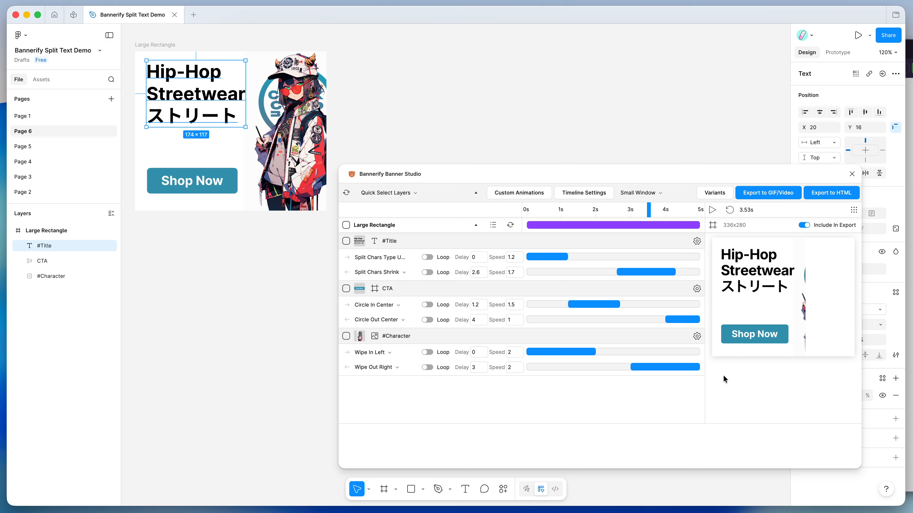
pyautogui.click(824, 194)
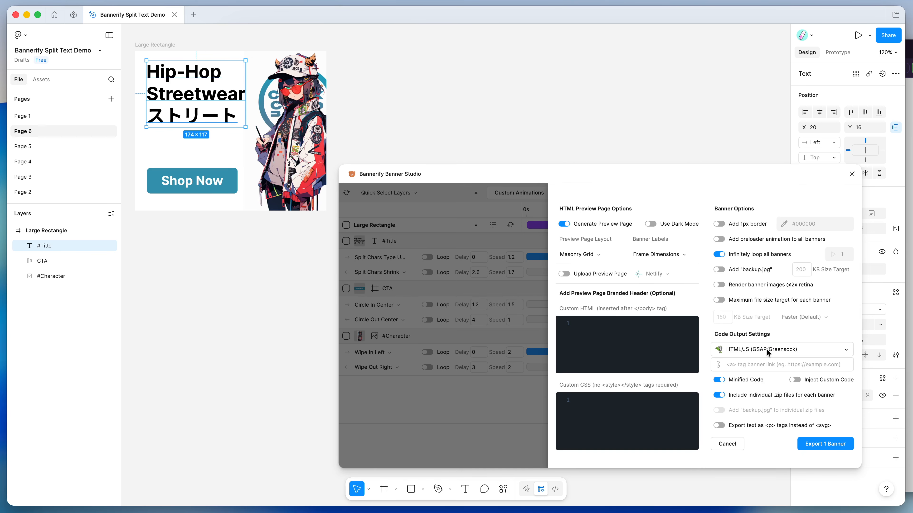
pyautogui.click(753, 347)
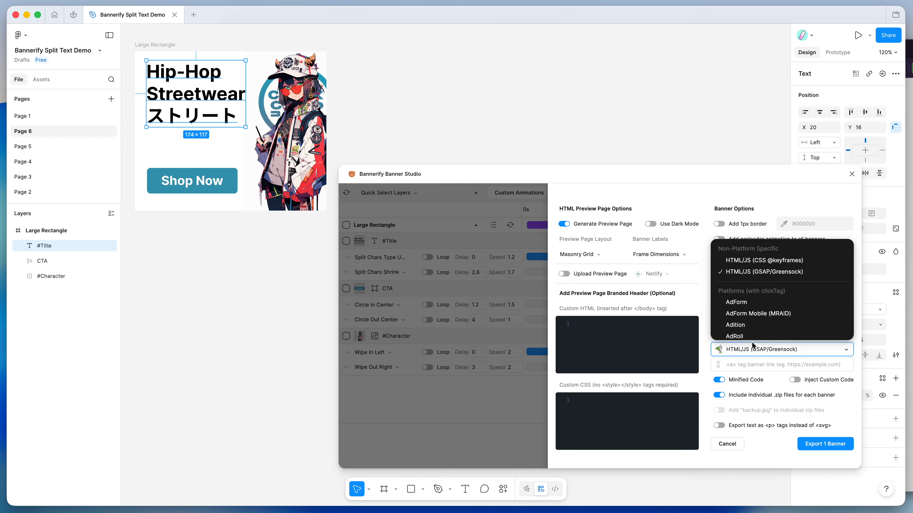
pyautogui.click(753, 261)
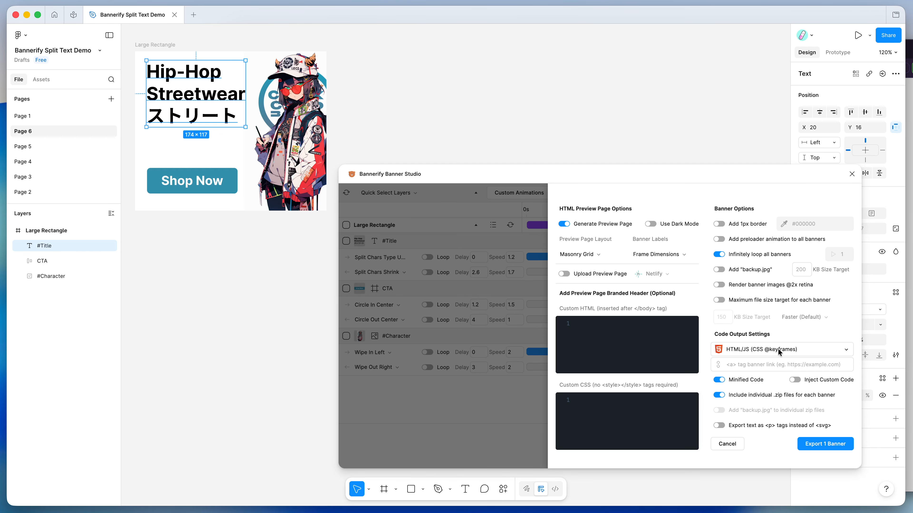
pyautogui.click(483, 322)
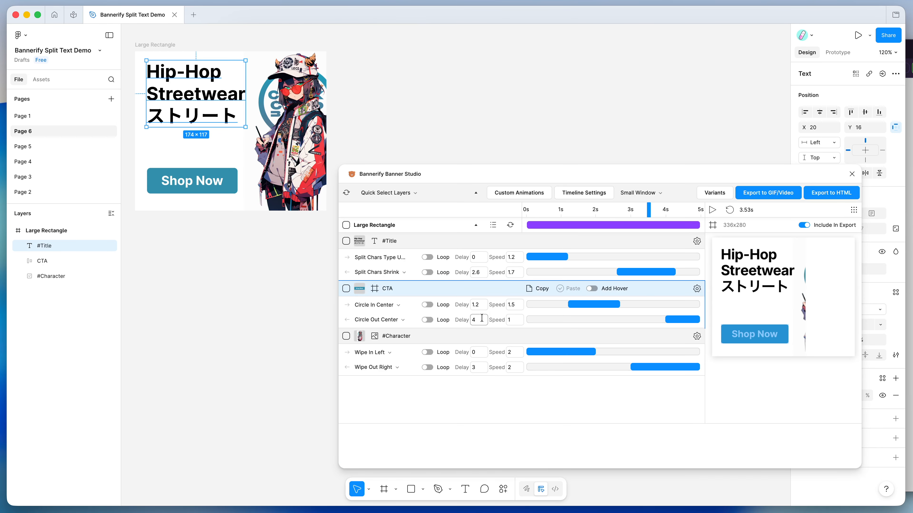
pyautogui.moveTo(612, 205); pyautogui.dragTo(645, 206)
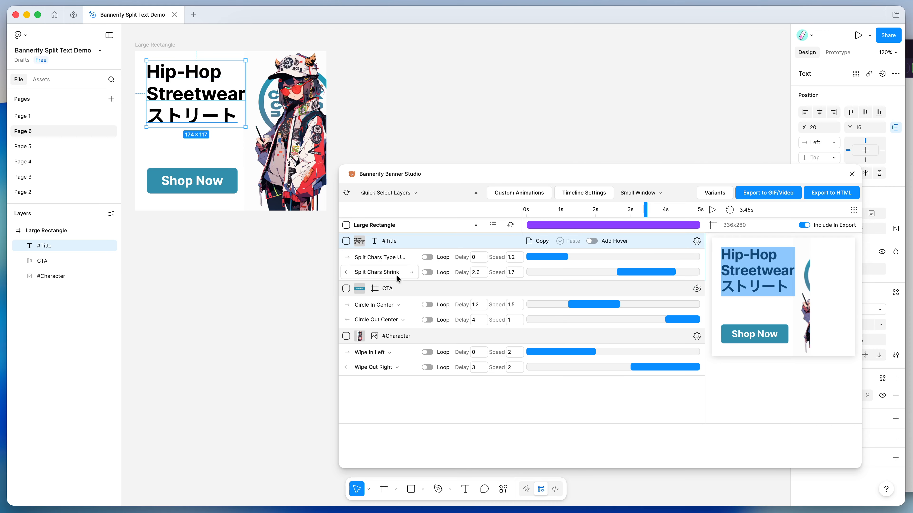
# Export the banner to HTML with code output HTML/JS (GSAP/Greensock) and save the zip file to the Desktop
pyautogui.click(823, 196)
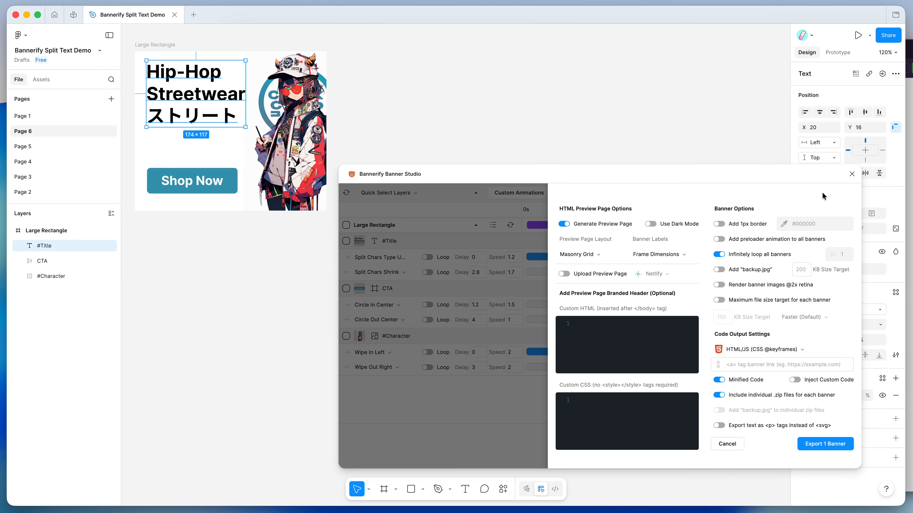
pyautogui.click(752, 351)
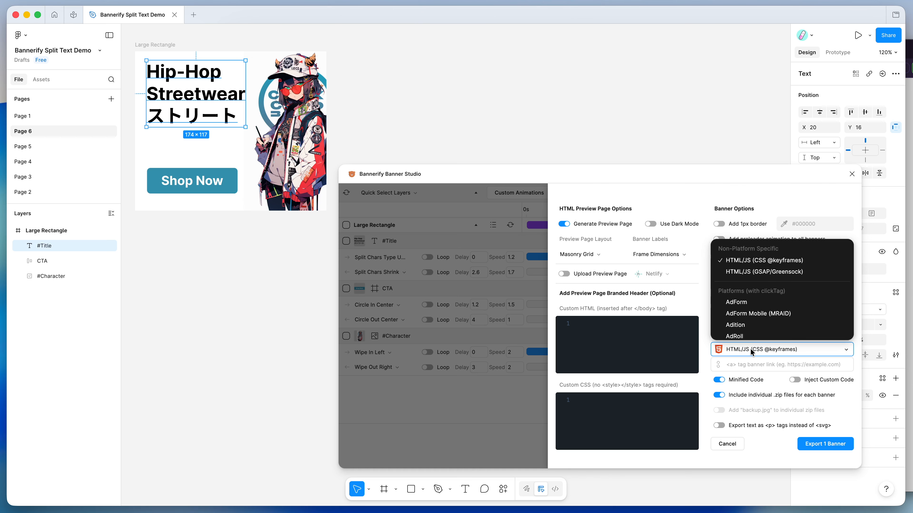
pyautogui.click(735, 273)
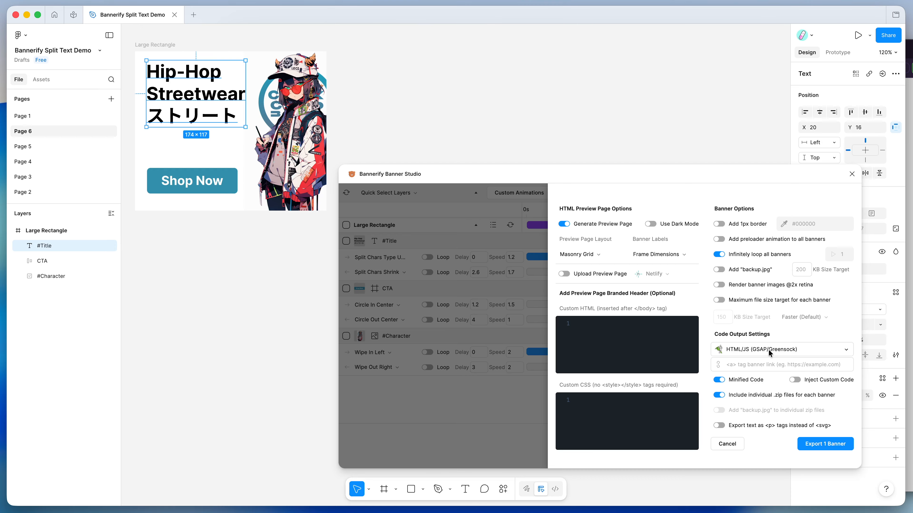
pyautogui.click(833, 446)
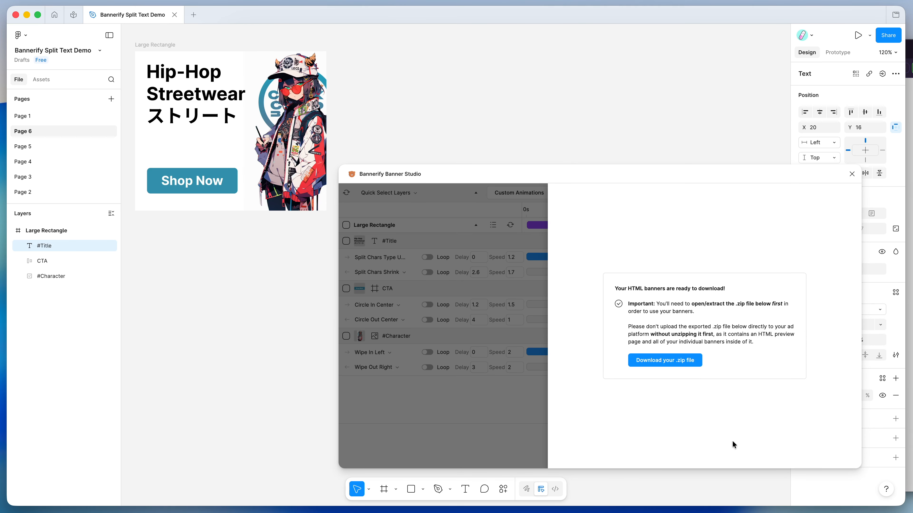
pyautogui.click(662, 361)
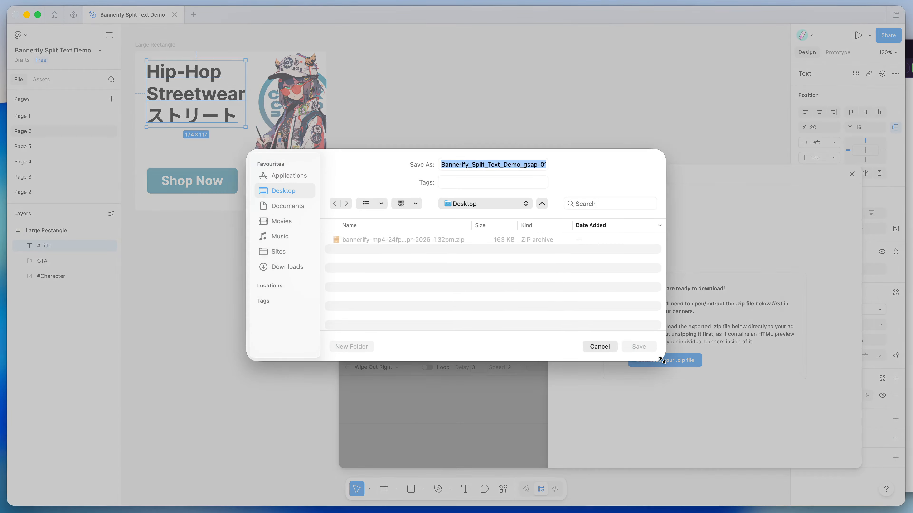
pyautogui.click(643, 348)
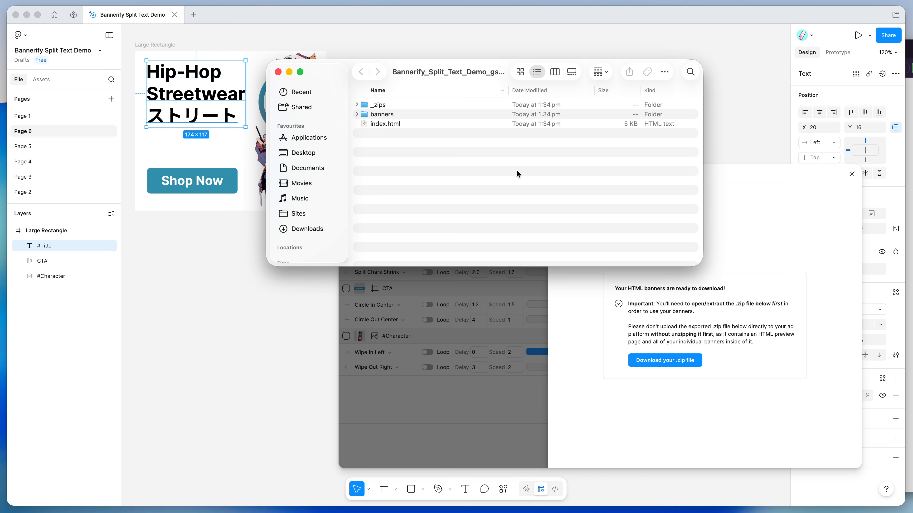
# View the GSAP export's index.html preview page in the browser, and return to Figma
pyautogui.click(399, 123)
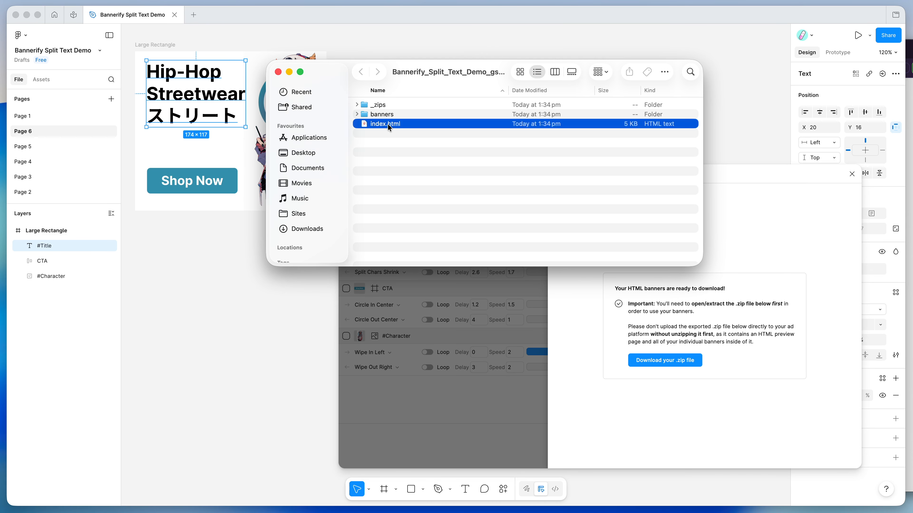
pyautogui.doubleClick(381, 124)
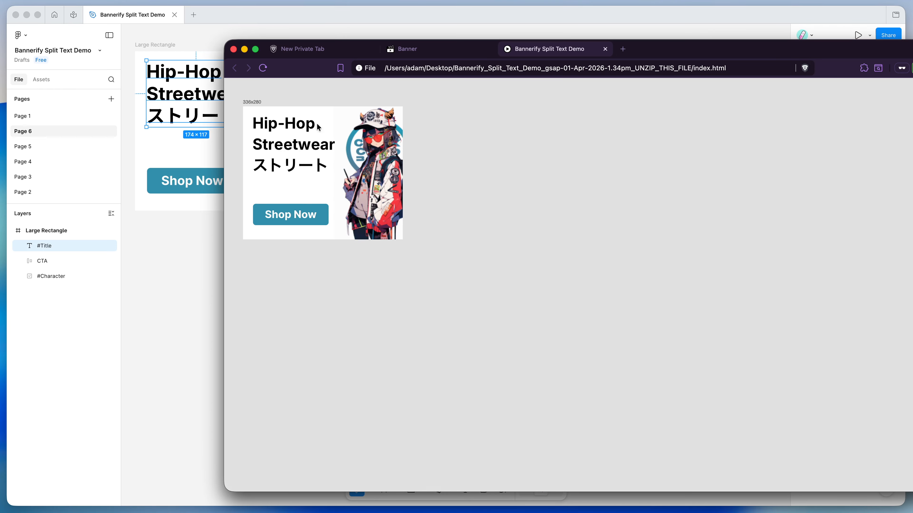
pyautogui.click(405, 16)
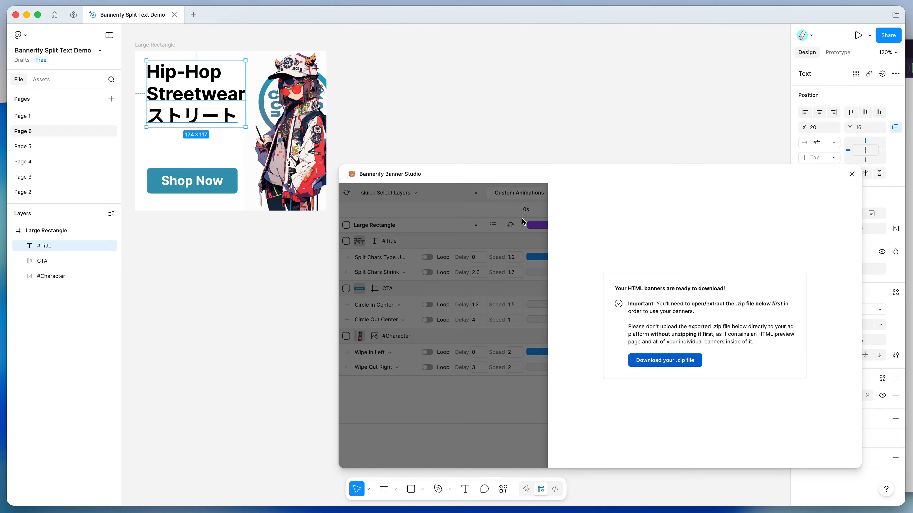
# Close the export result and scrub the banner timeline to about 3 seconds
pyautogui.click(514, 211)
pyautogui.click(579, 210)
pyautogui.moveTo(579, 211); pyautogui.dragTo(632, 201)
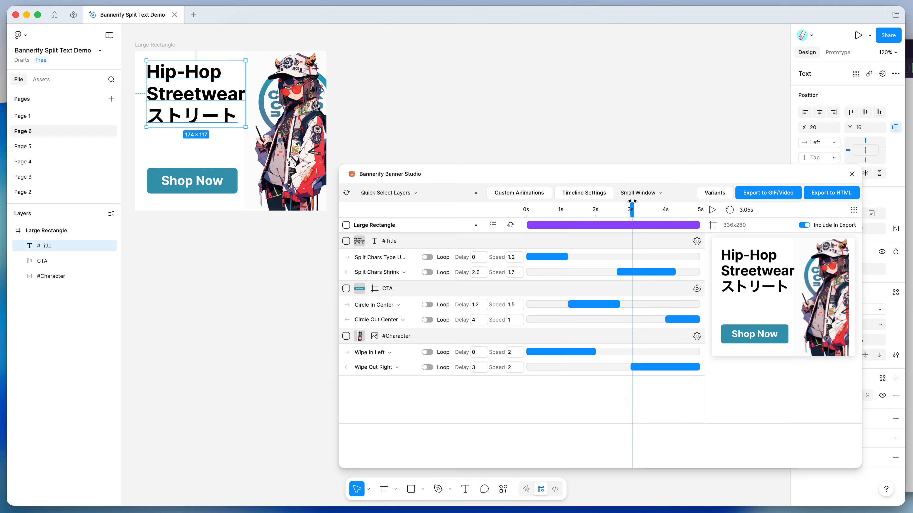
# Set the HTML export's code output to the Google Ads platform
pyautogui.click(826, 193)
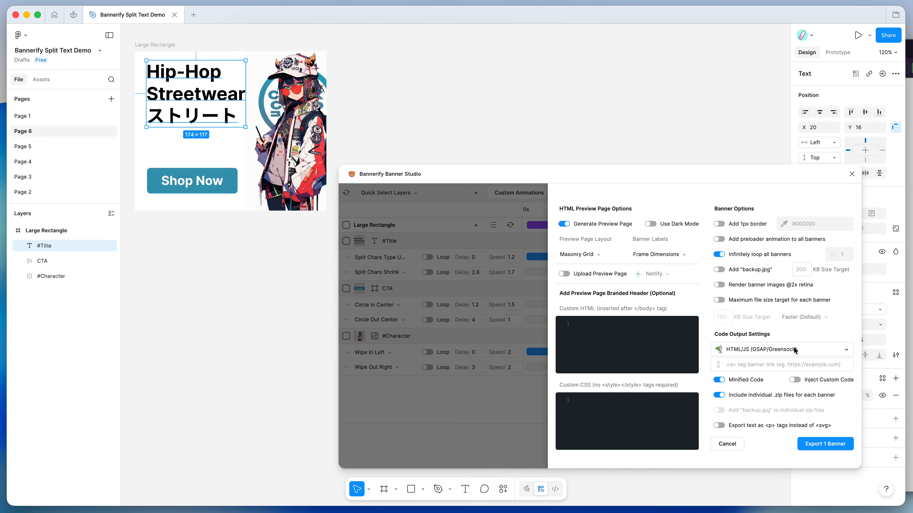
pyautogui.click(777, 351)
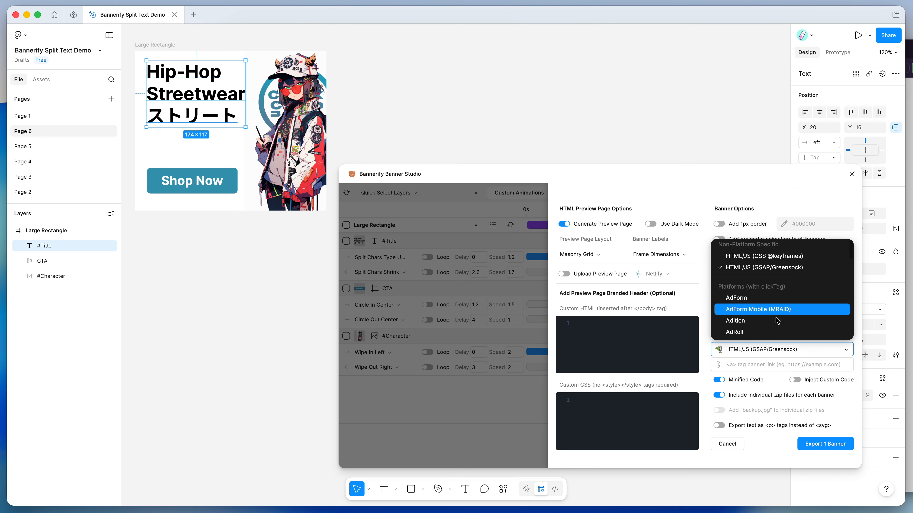
pyautogui.scroll(-5, 740, 301)
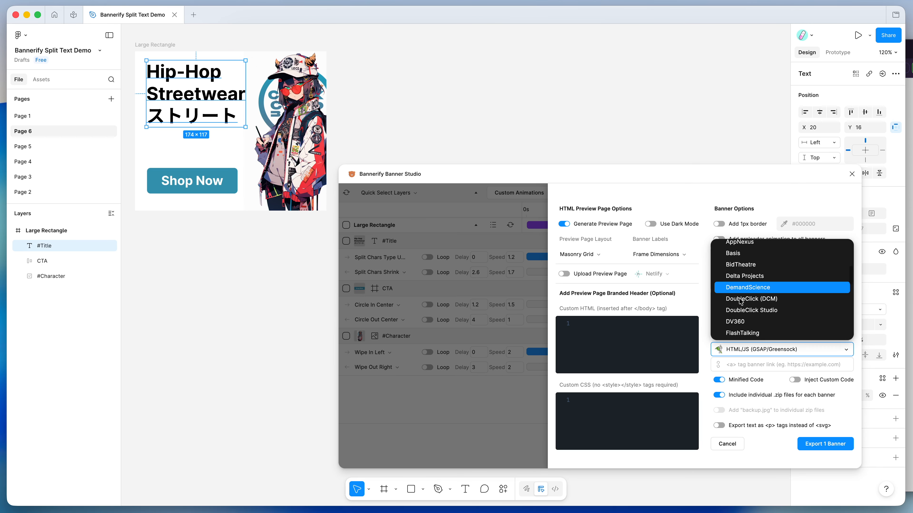
pyautogui.scroll(-3, 740, 302)
pyautogui.click(750, 288)
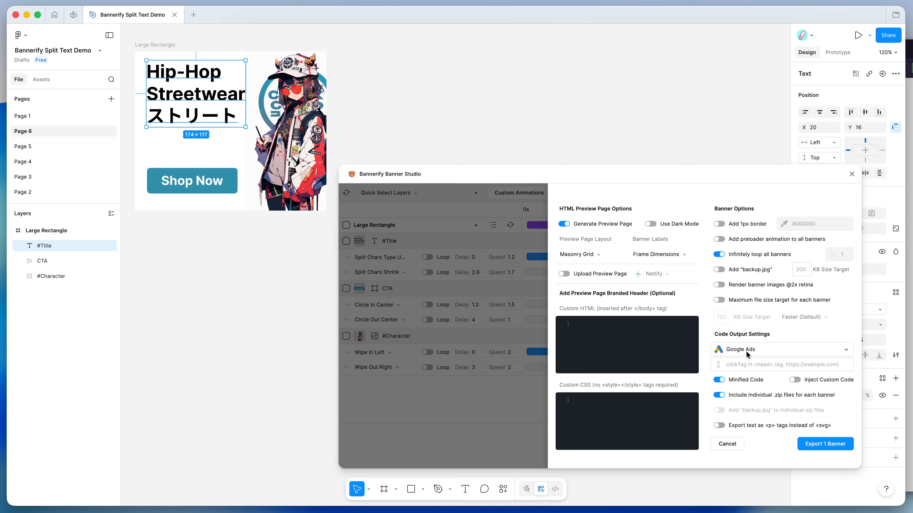
# Set the HTML export's code output to HTML/JS (GSAP/Greensock) in place of the Google Ads platform
pyautogui.click(744, 350)
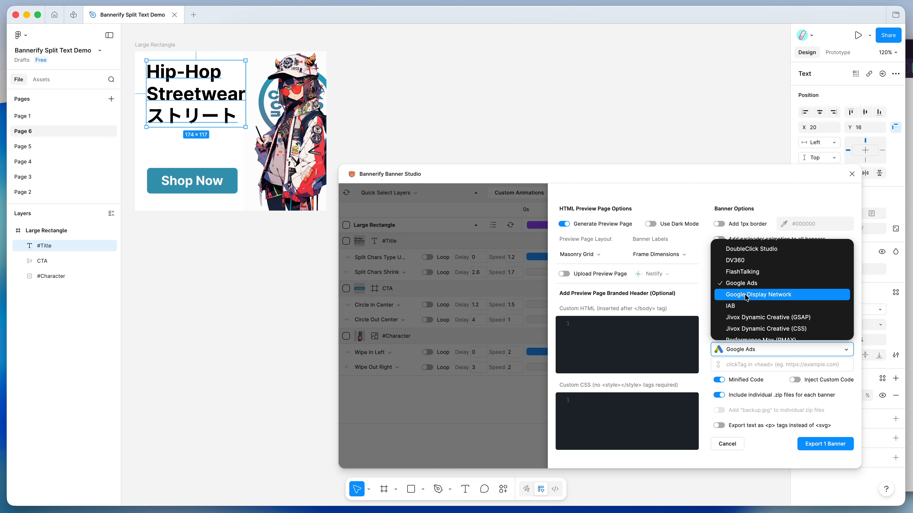
pyautogui.scroll(1, 751, 286)
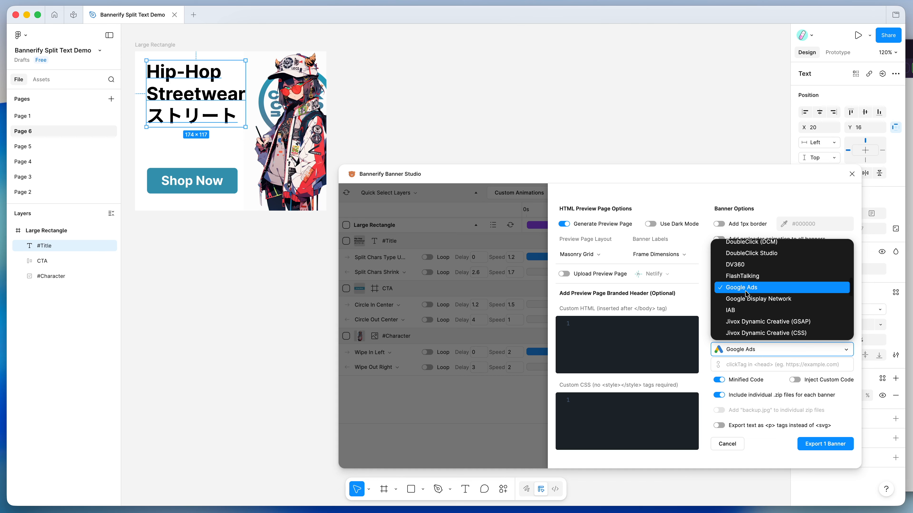
pyautogui.scroll(1, 742, 292)
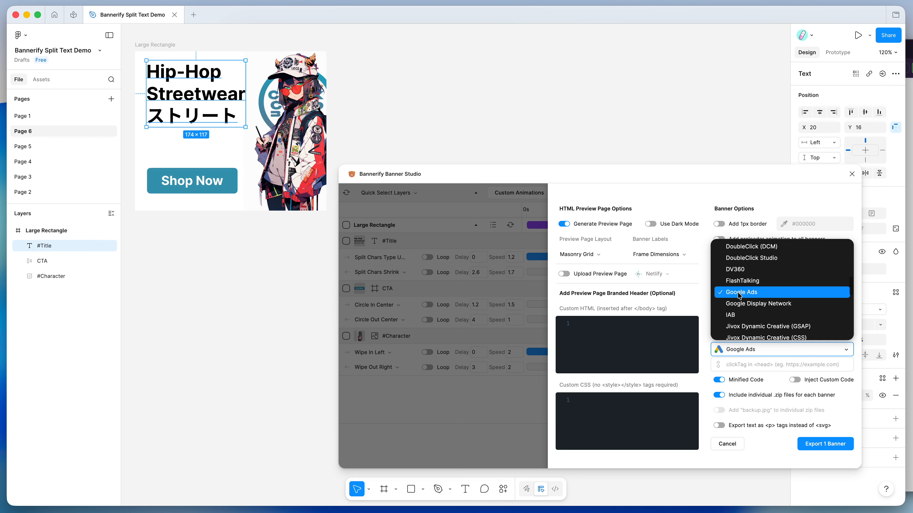
pyautogui.scroll(1, 743, 294)
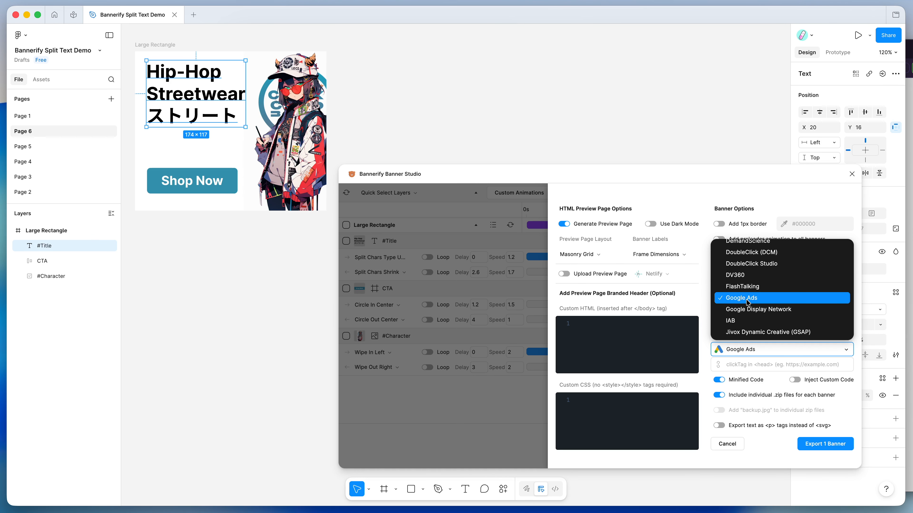
pyautogui.scroll(-1, 746, 300)
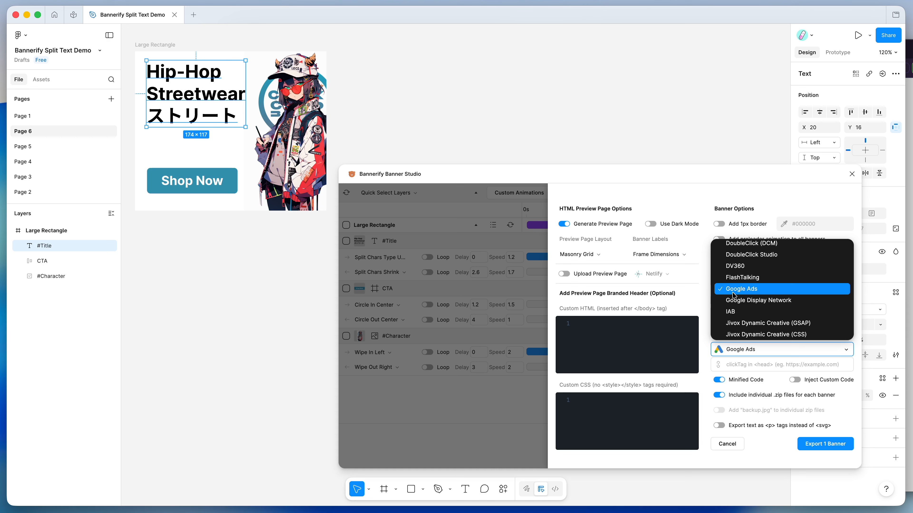
pyautogui.click(742, 293)
pyautogui.click(743, 349)
pyautogui.scroll(5, 744, 301)
pyautogui.scroll(-3, 743, 299)
pyautogui.click(744, 305)
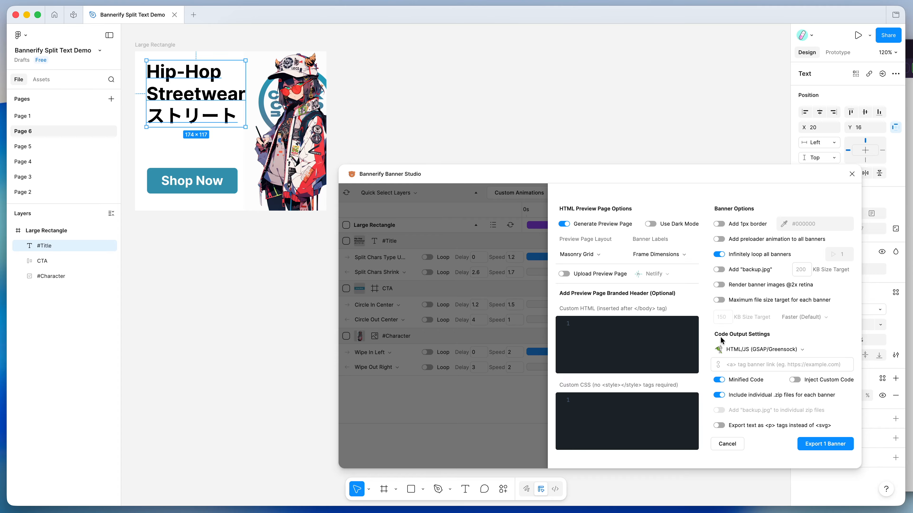
# View the GSAP banner preview page in the browser, return to Figma and close the HTML export settings
pyautogui.click(825, 444)
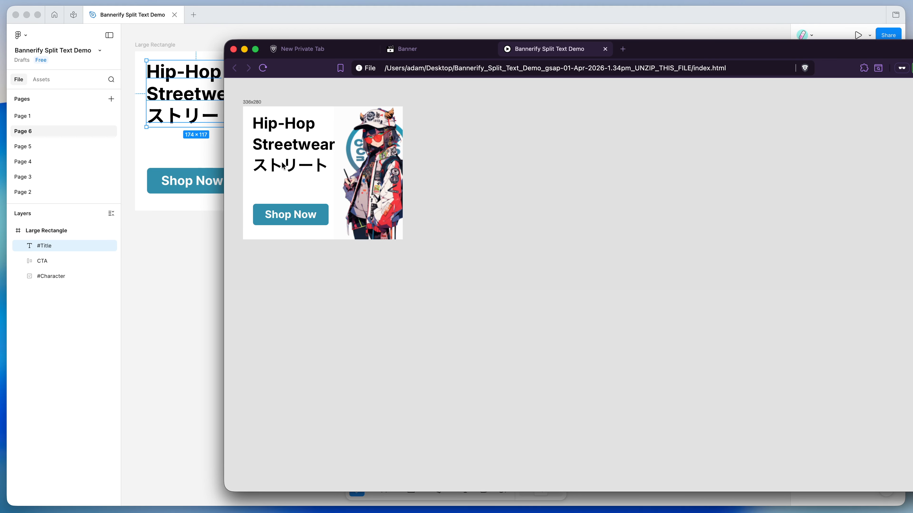
pyautogui.click(208, 260)
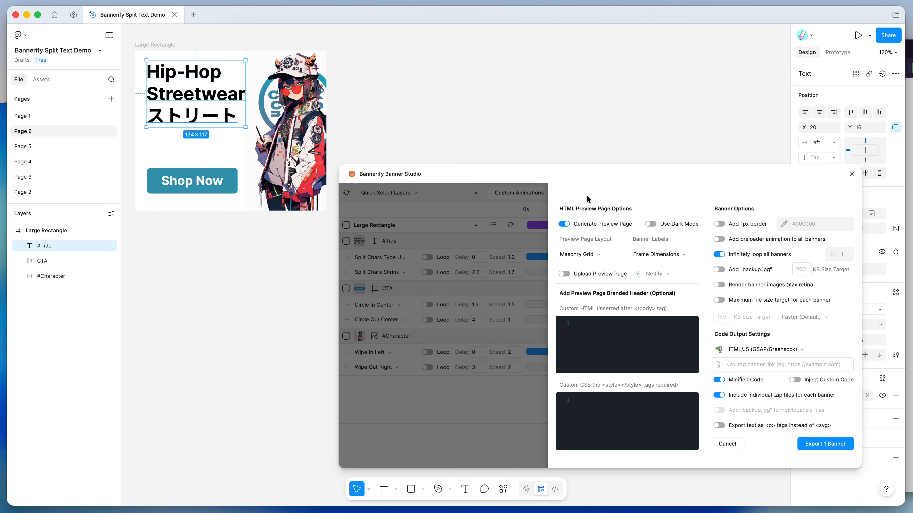
pyautogui.click(464, 211)
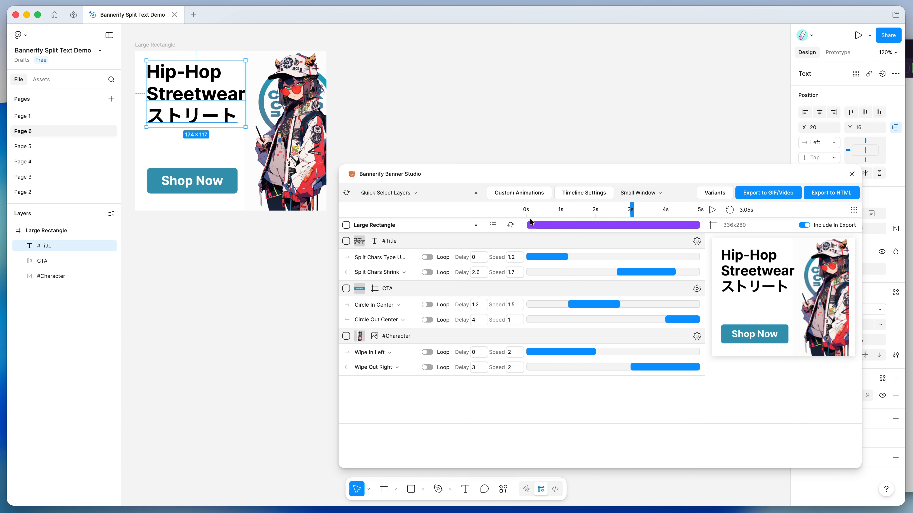
# Scrub the banner timeline from near its start to about 3.1 seconds
pyautogui.click(537, 210)
pyautogui.moveTo(537, 210); pyautogui.dragTo(633, 201)
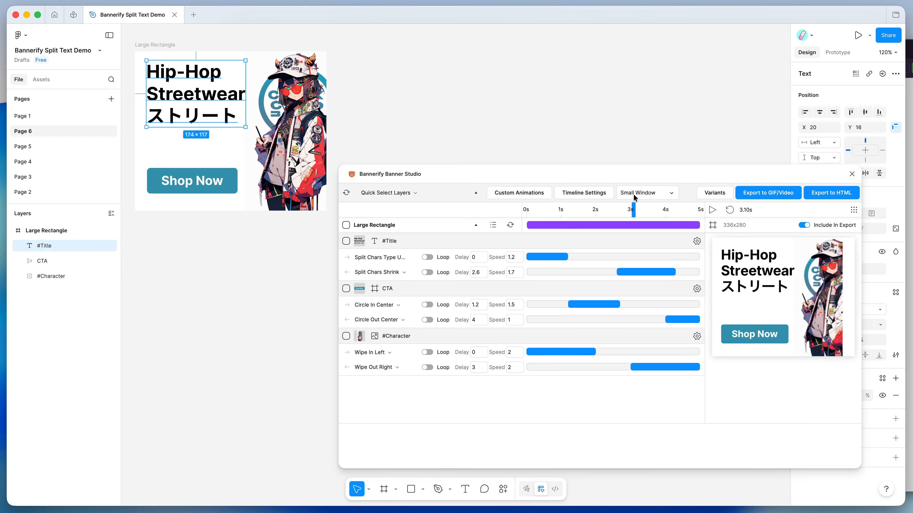
# Delete the "Streetwear" and "ストリート" lines from the banner's title text, leaving only "Hip-Hop"
pyautogui.scroll(1, 590, 131)
pyautogui.hscroll(1, 589, 131)
pyautogui.hscroll(-1, 590, 132)
pyautogui.scroll(3, 590, 132)
pyautogui.hscroll(-5, 590, 131)
pyautogui.hscroll(1, 591, 131)
pyautogui.doubleClick(284, 85)
pyautogui.click(283, 85)
pyautogui.keyDown('shift'); pyautogui.click(315, 145); pyautogui.keyUp('shift')
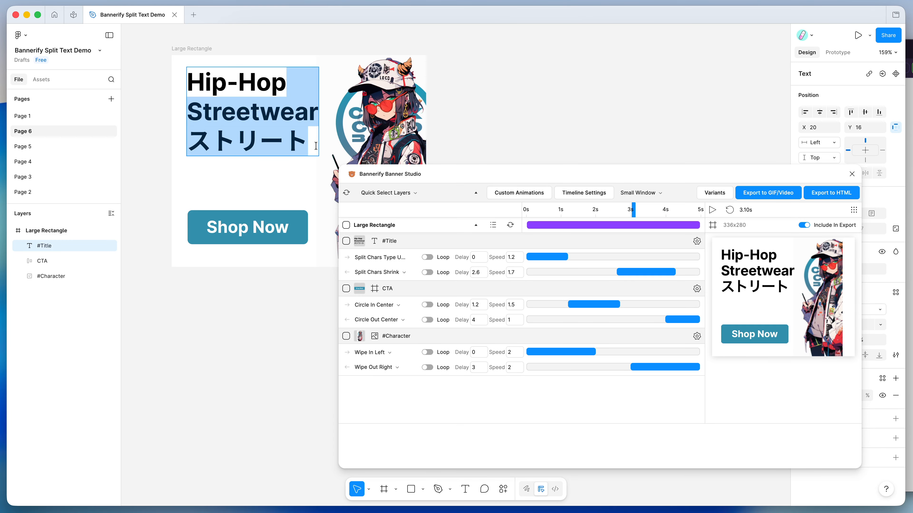
pyautogui.press('BackSpace')
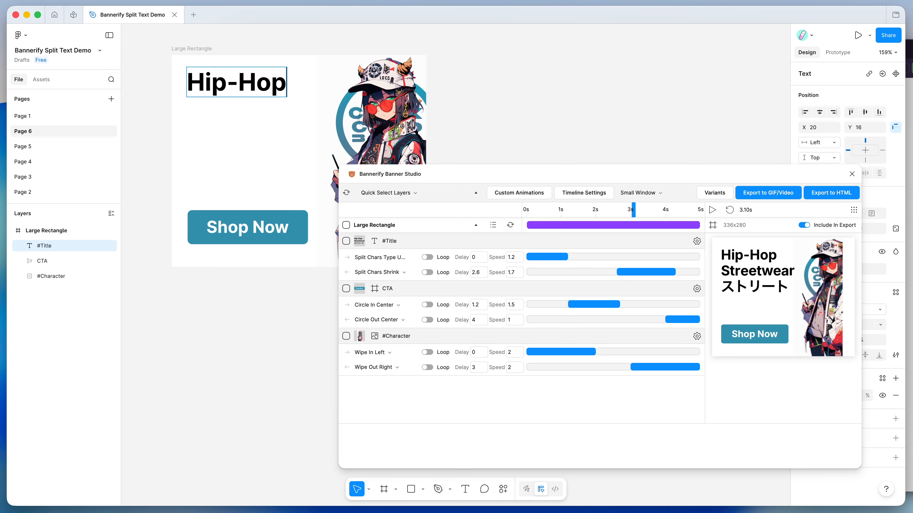
pyautogui.press('Escape')
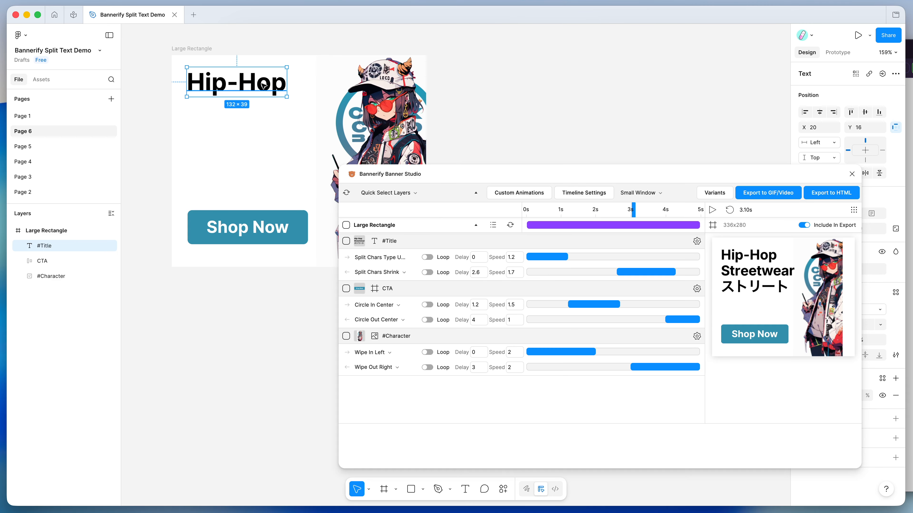
# Try auto height and a fixed size of about 254 × 120 on the title's text box, and restore auto width
pyautogui.moveTo(496, 178); pyautogui.dragTo(370, 181)
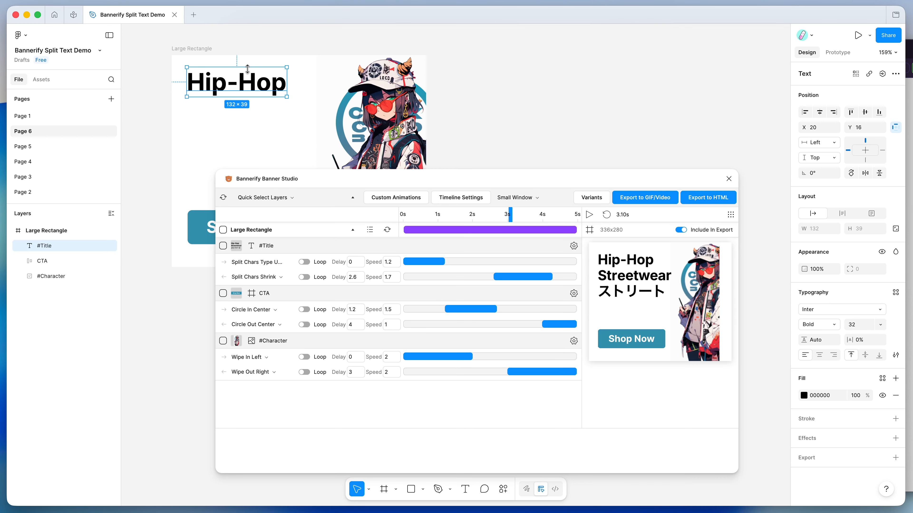
pyautogui.click(840, 214)
pyautogui.click(819, 213)
pyautogui.click(841, 215)
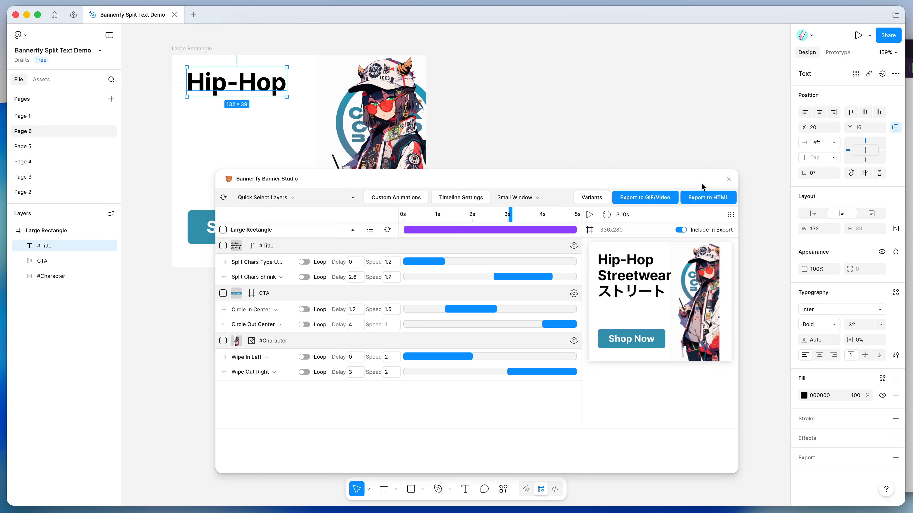
pyautogui.moveTo(286, 97); pyautogui.dragTo(379, 158)
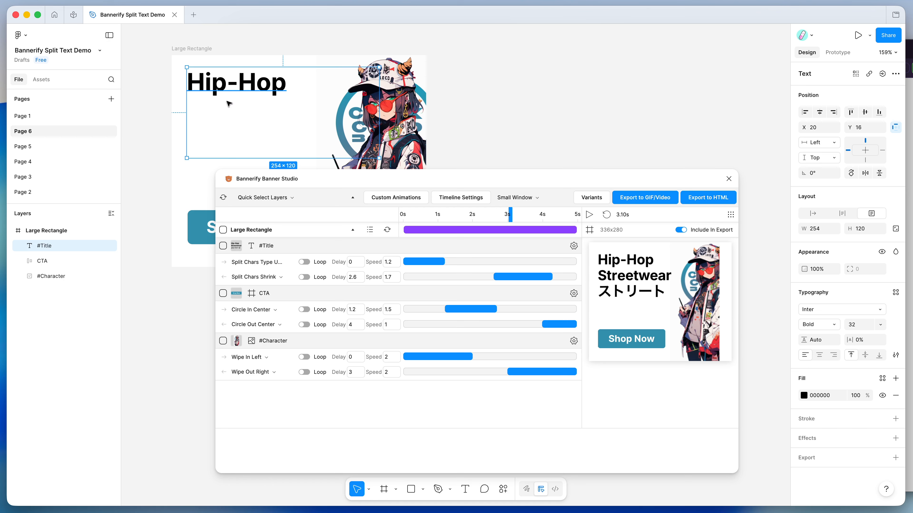
pyautogui.click(842, 214)
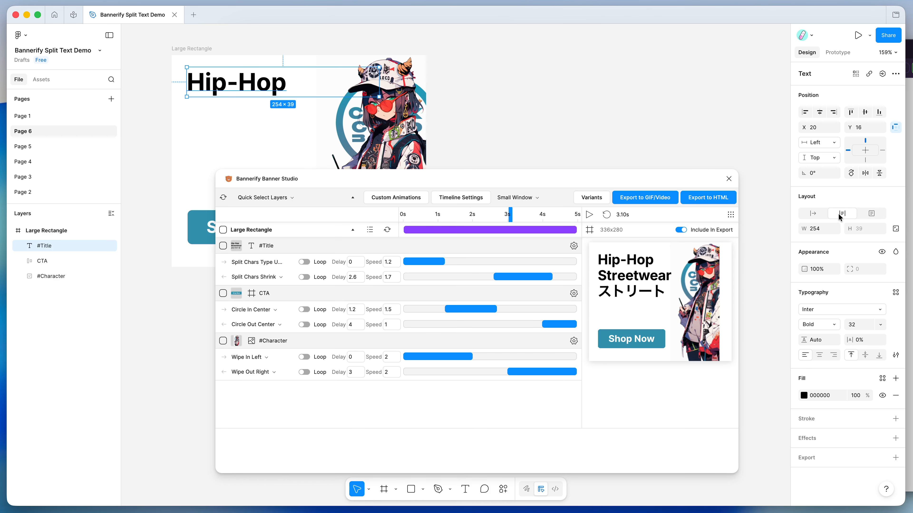
pyautogui.click(813, 214)
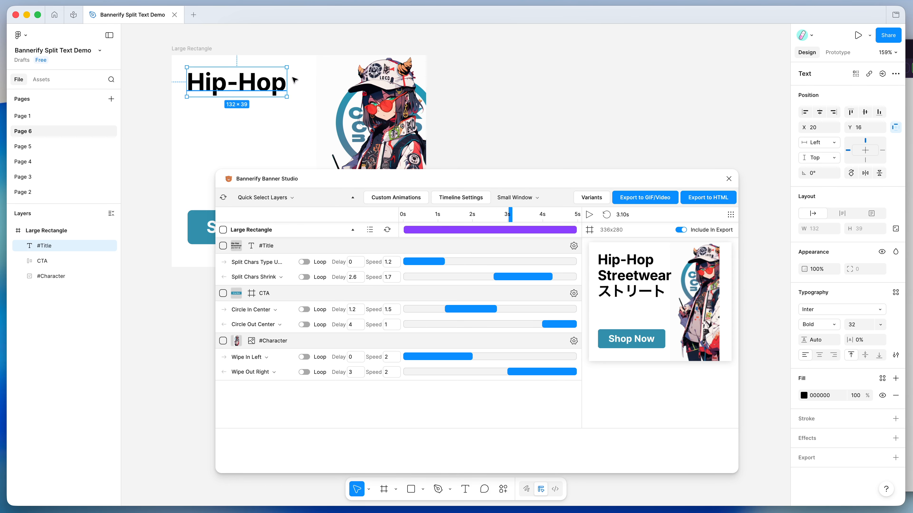
# Refresh the Large Rectangle's layers in Banner Studio and scrub the timeline to about 2 seconds
pyautogui.moveTo(448, 177); pyautogui.dragTo(480, 161)
pyautogui.click(418, 215)
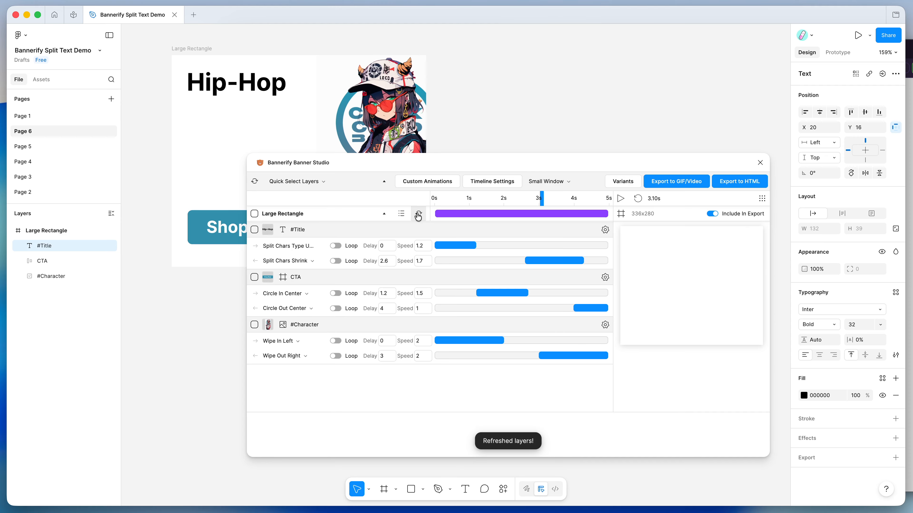
pyautogui.moveTo(542, 198); pyautogui.dragTo(506, 195)
# Set the #Title layer's intro animation to Split Chars Pop and scrub the timeline to 0.60 seconds
pyautogui.click(290, 245)
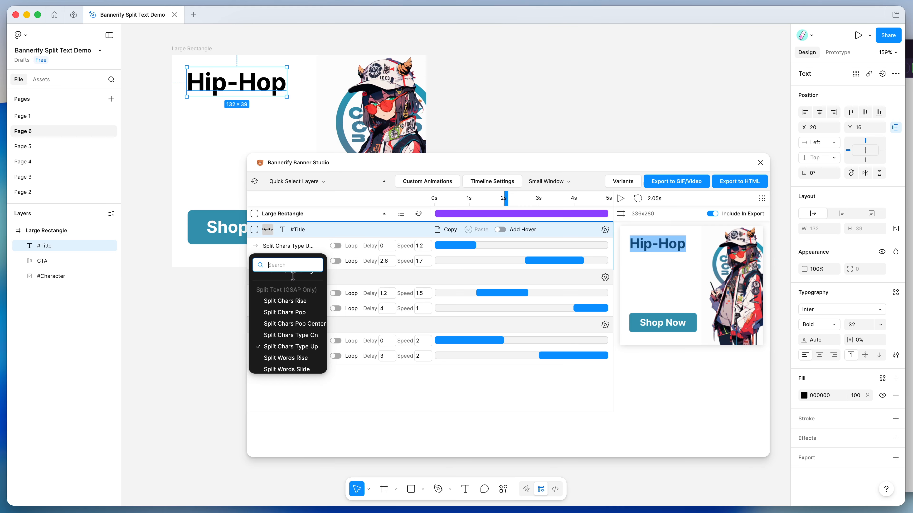
pyautogui.scroll(-1, 293, 307)
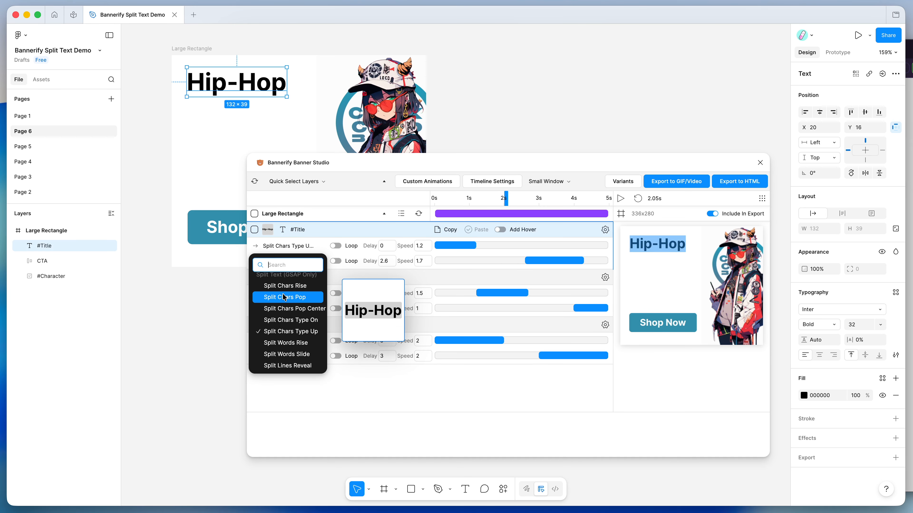
pyautogui.click(284, 297)
pyautogui.moveTo(481, 198); pyautogui.dragTo(457, 198)
# Preview other split text intro animations for the #Title layer, keep Split Chars Pop, and play back the banner animation
pyautogui.click(285, 246)
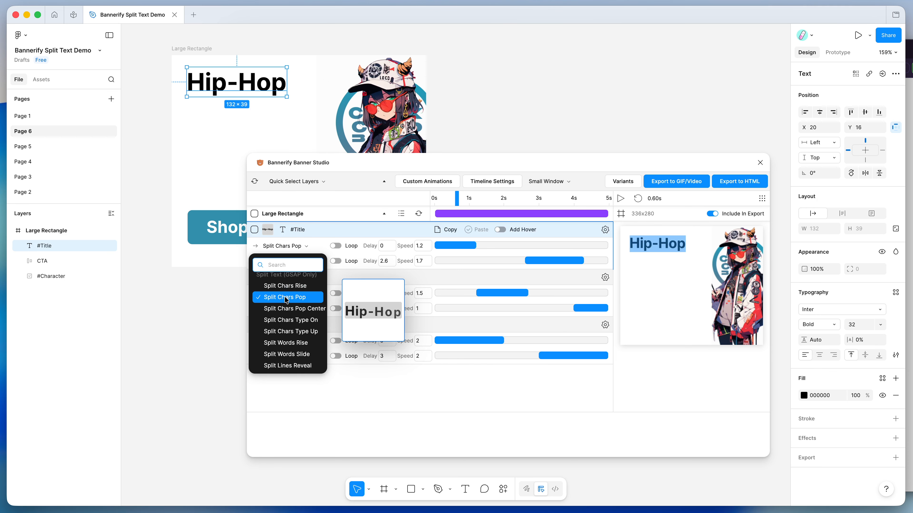
pyautogui.scroll(-2, 285, 299)
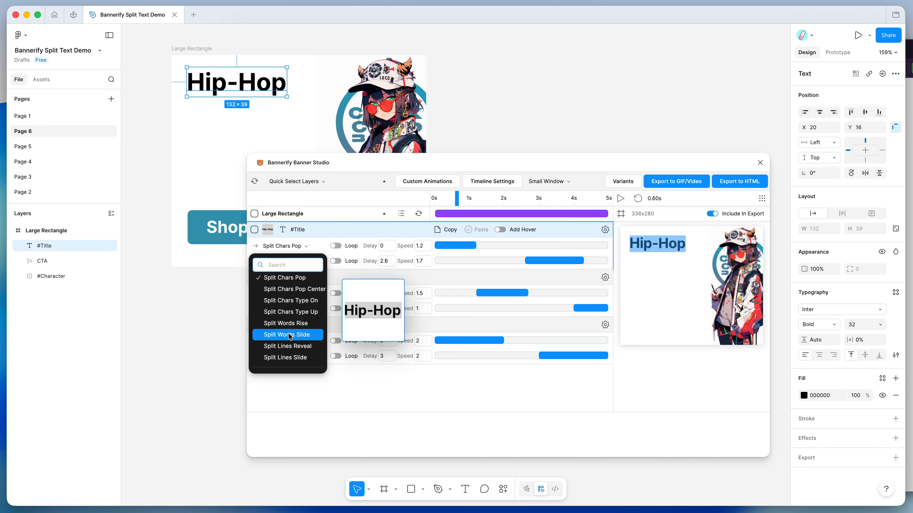
pyautogui.scroll(3, 284, 299)
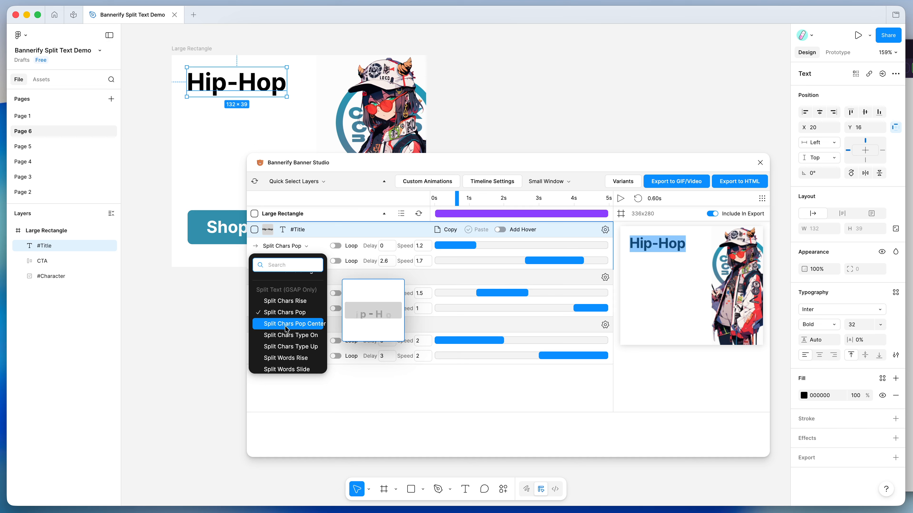
pyautogui.click(545, 165)
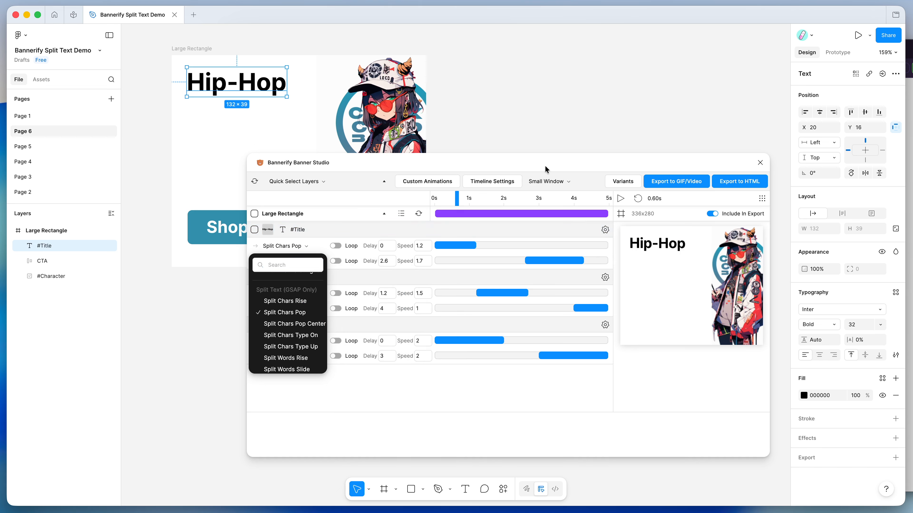
pyautogui.click(618, 227)
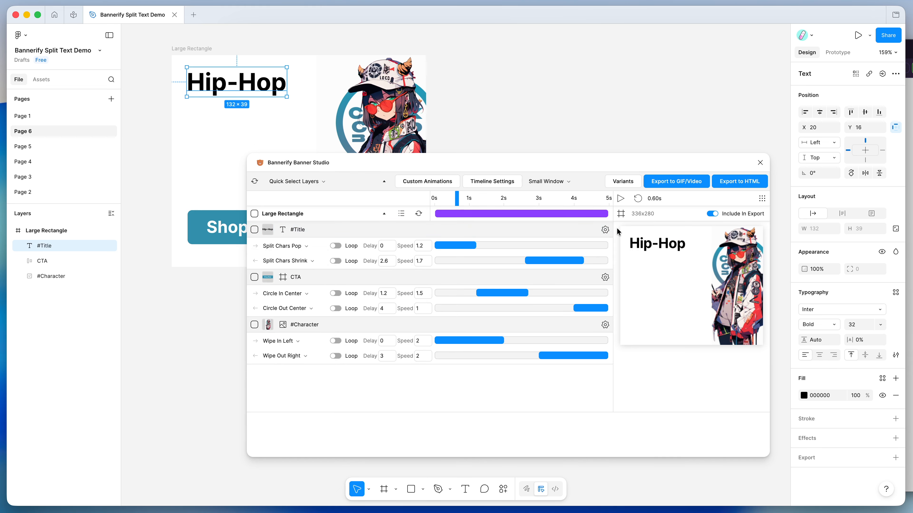
pyautogui.click(637, 199)
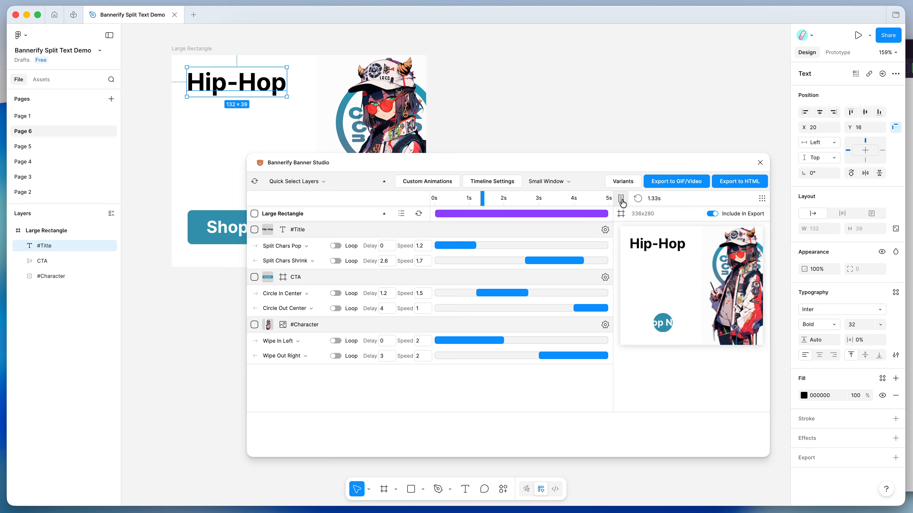